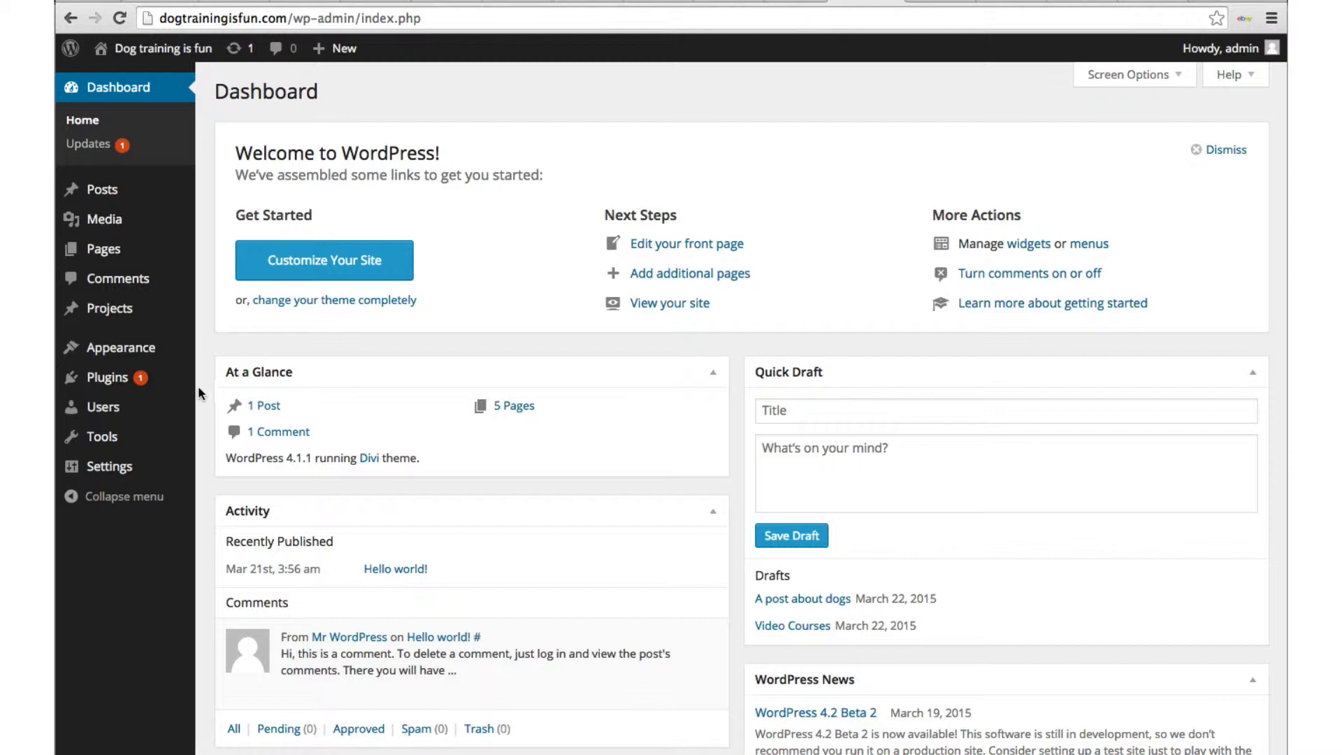
# Step: Go from the installed Plugins list to the Add Plugins page
pyautogui.moveTo(125, 384)
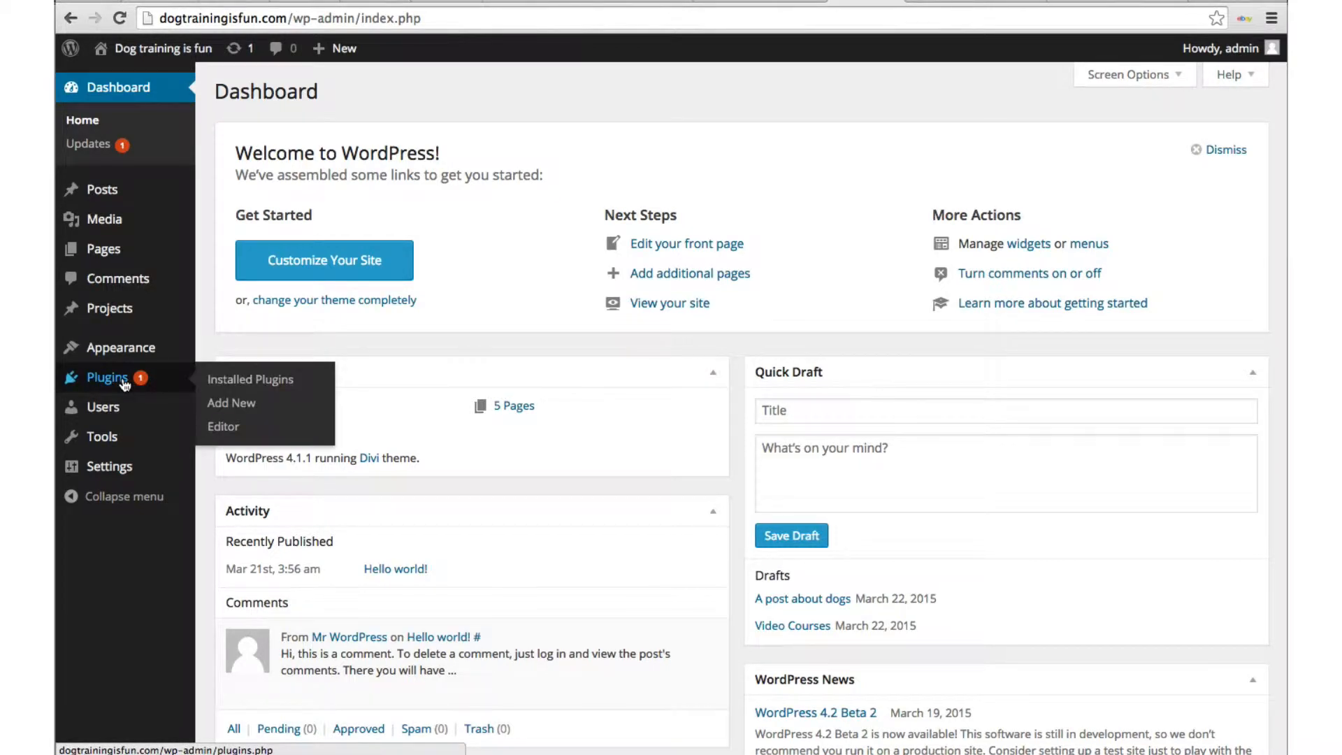
pyautogui.click(124, 385)
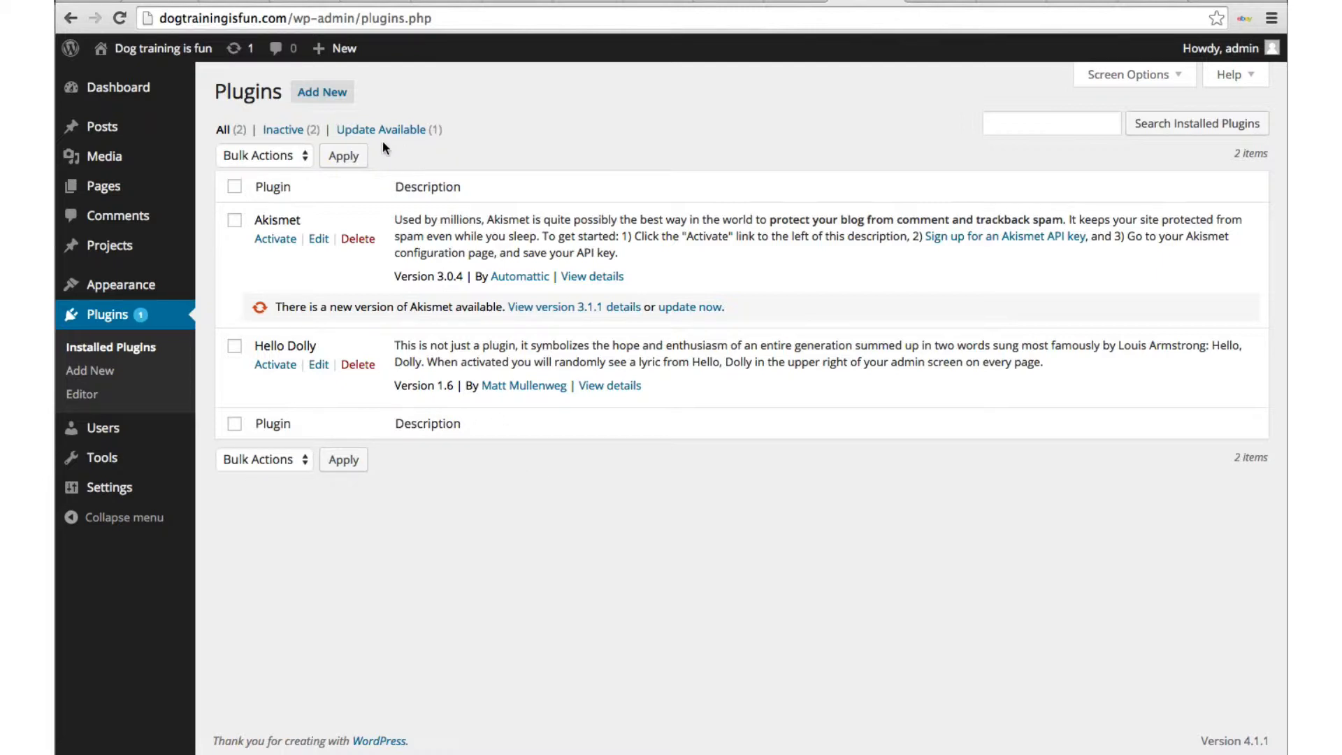
pyautogui.click(337, 102)
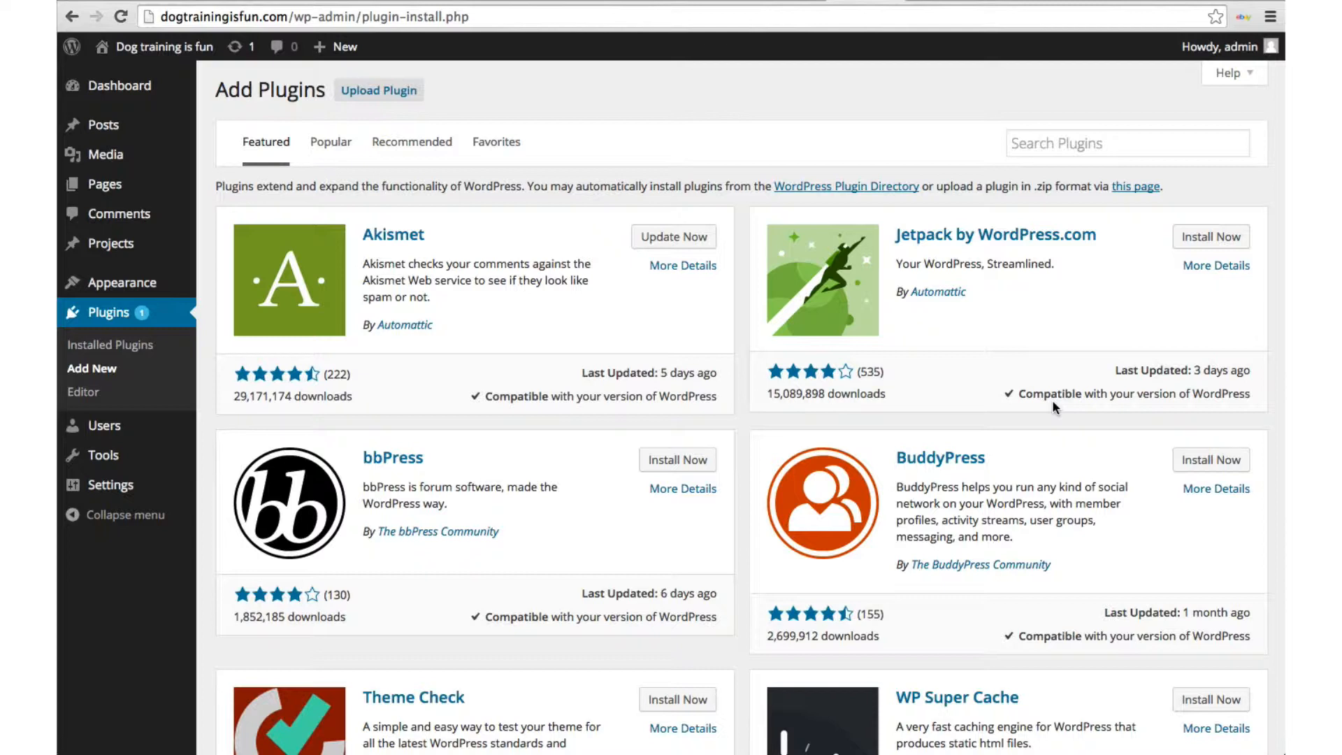
# Step: Search the plugin directory for 'email optin' and browse results like Optin Forms and Mailchimp Optin Cat
pyautogui.click(1030, 145)
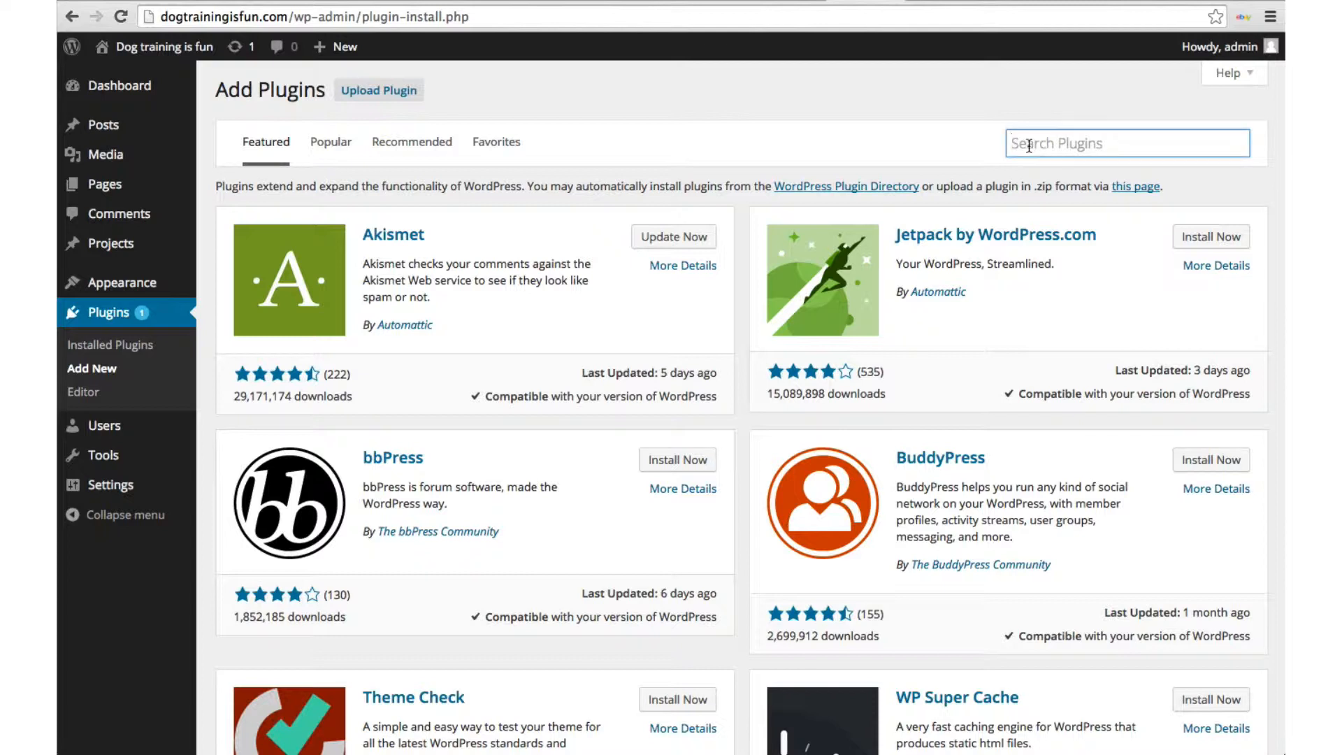
pyautogui.write('email optin')
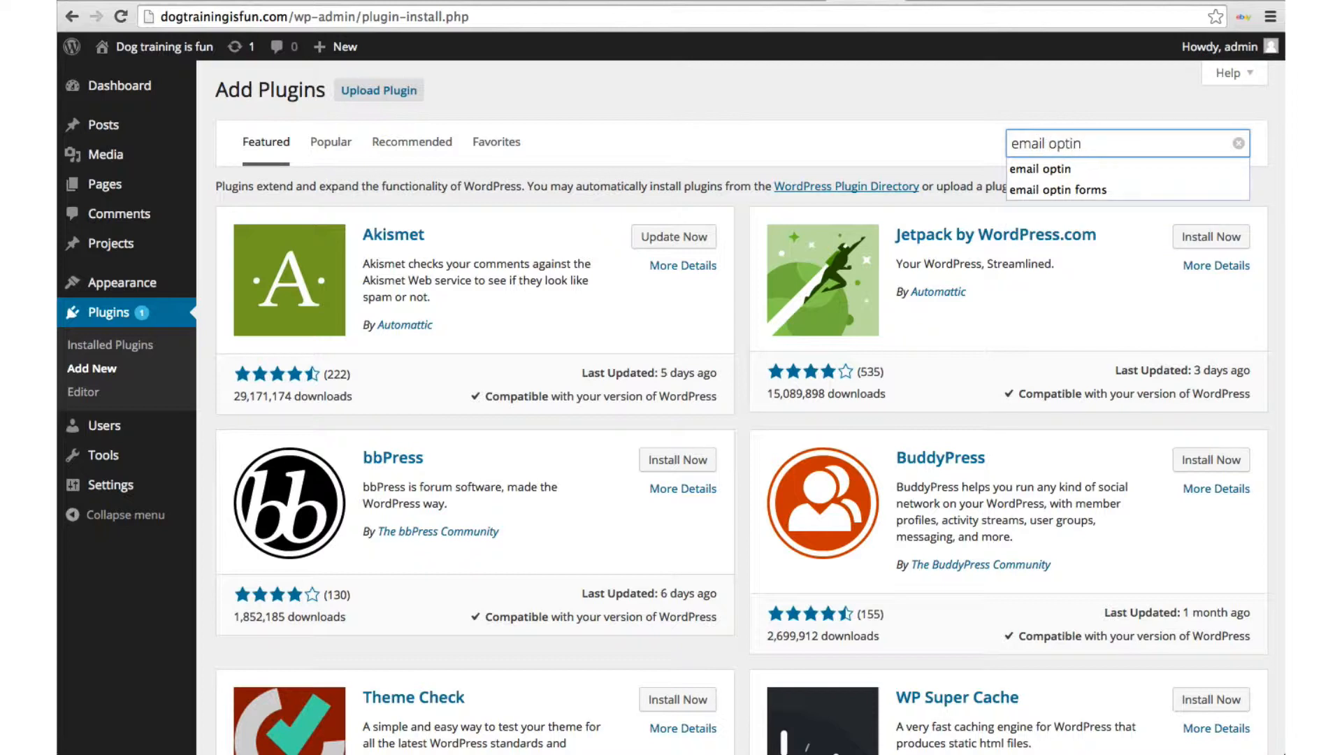
pyautogui.press('Return')
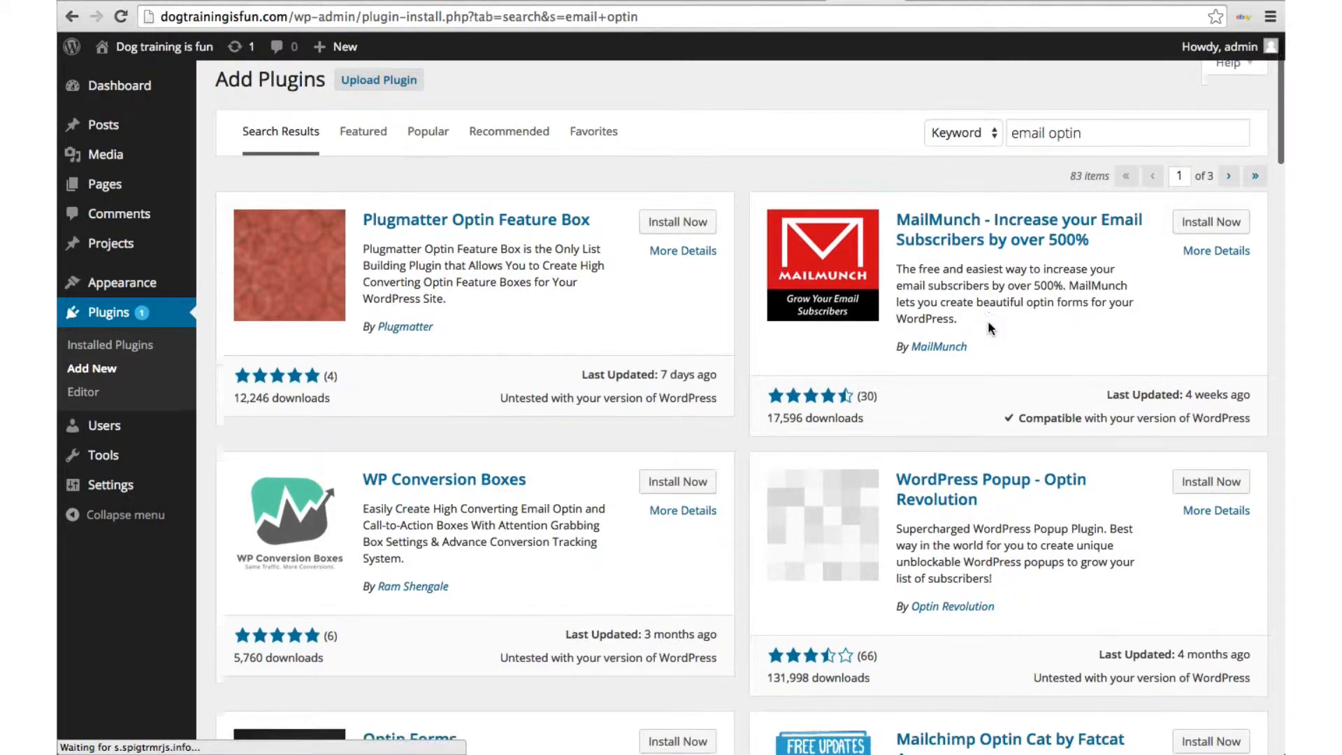
pyautogui.scroll(-7, 989, 327)
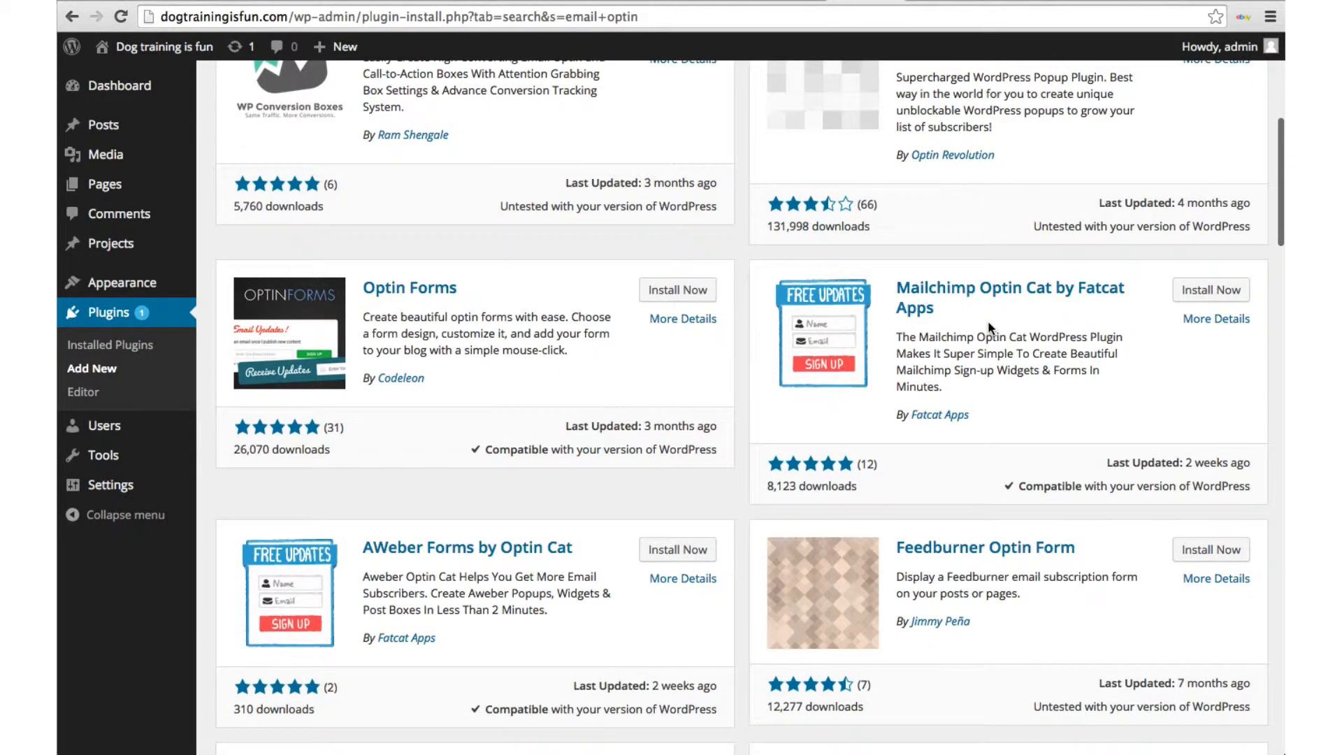
pyautogui.scroll(4, 988, 320)
pyautogui.scroll(2, 990, 328)
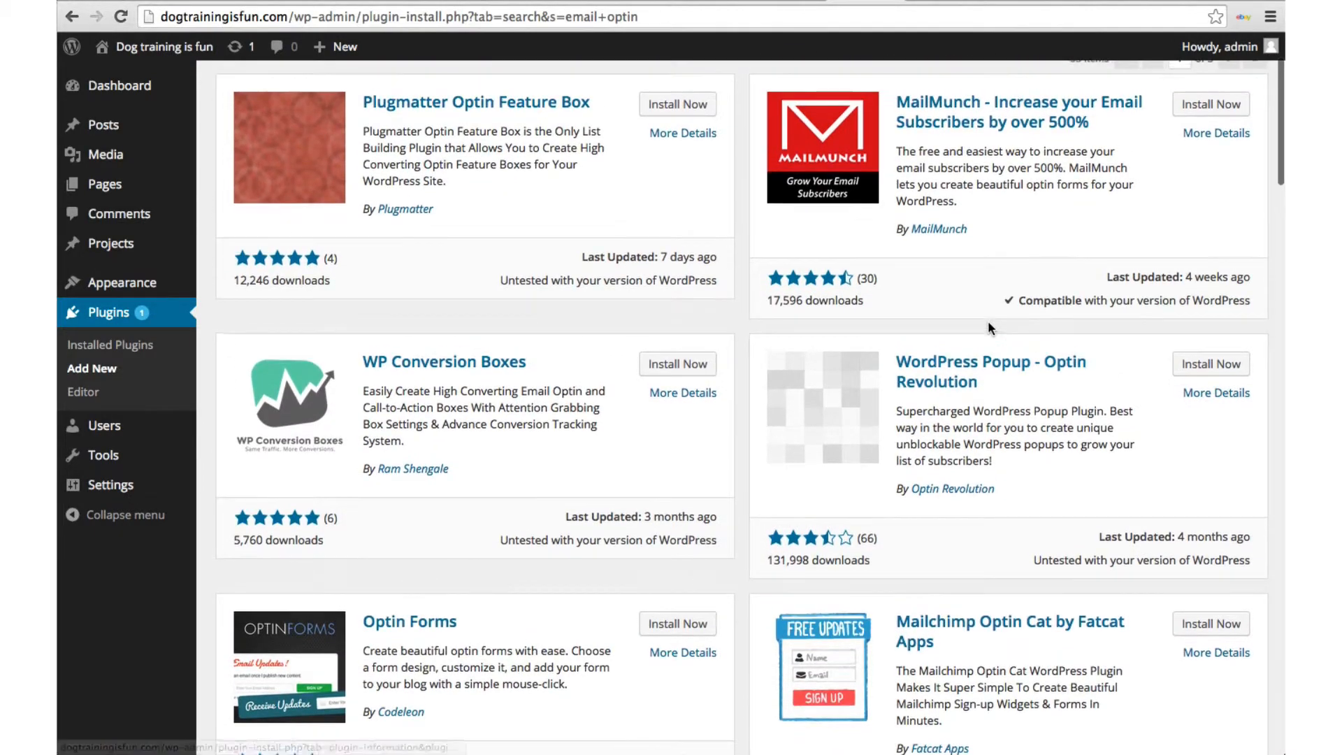
pyautogui.scroll(-1, 988, 320)
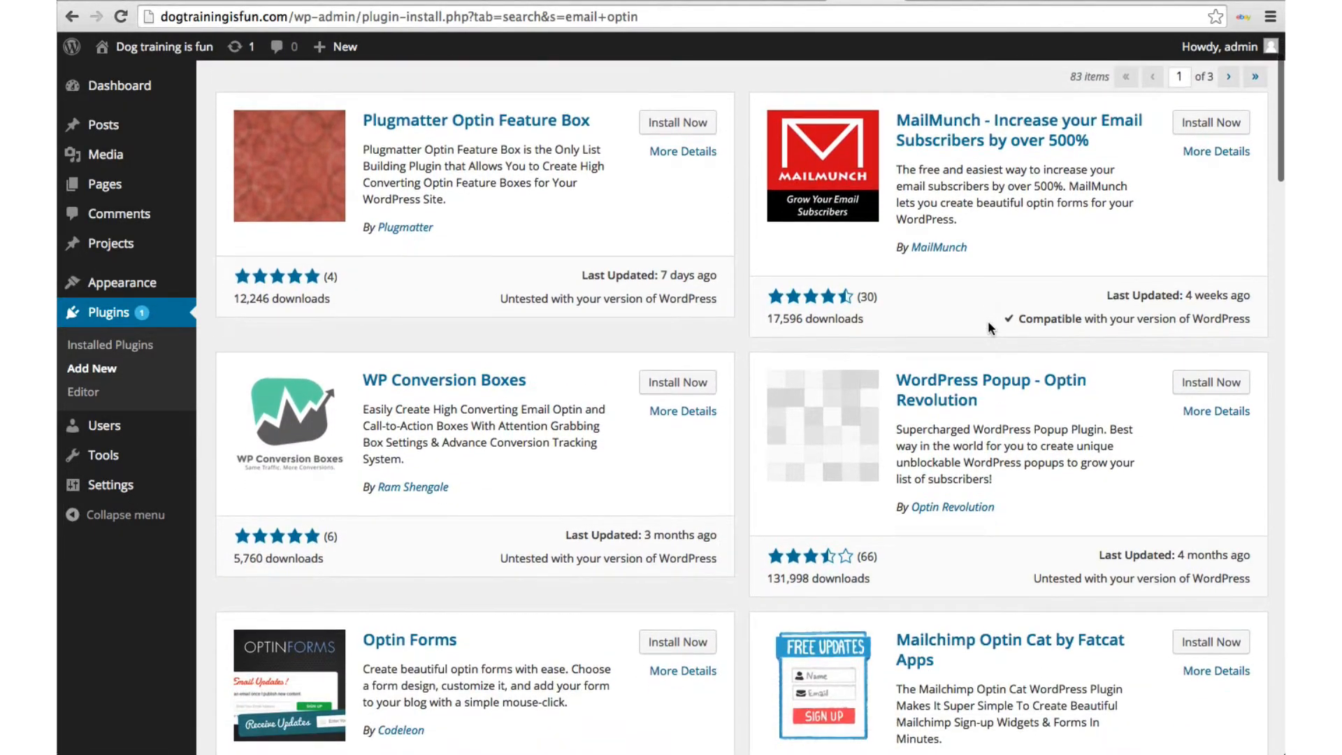
pyautogui.scroll(-2, 988, 321)
pyautogui.scroll(-3, 988, 325)
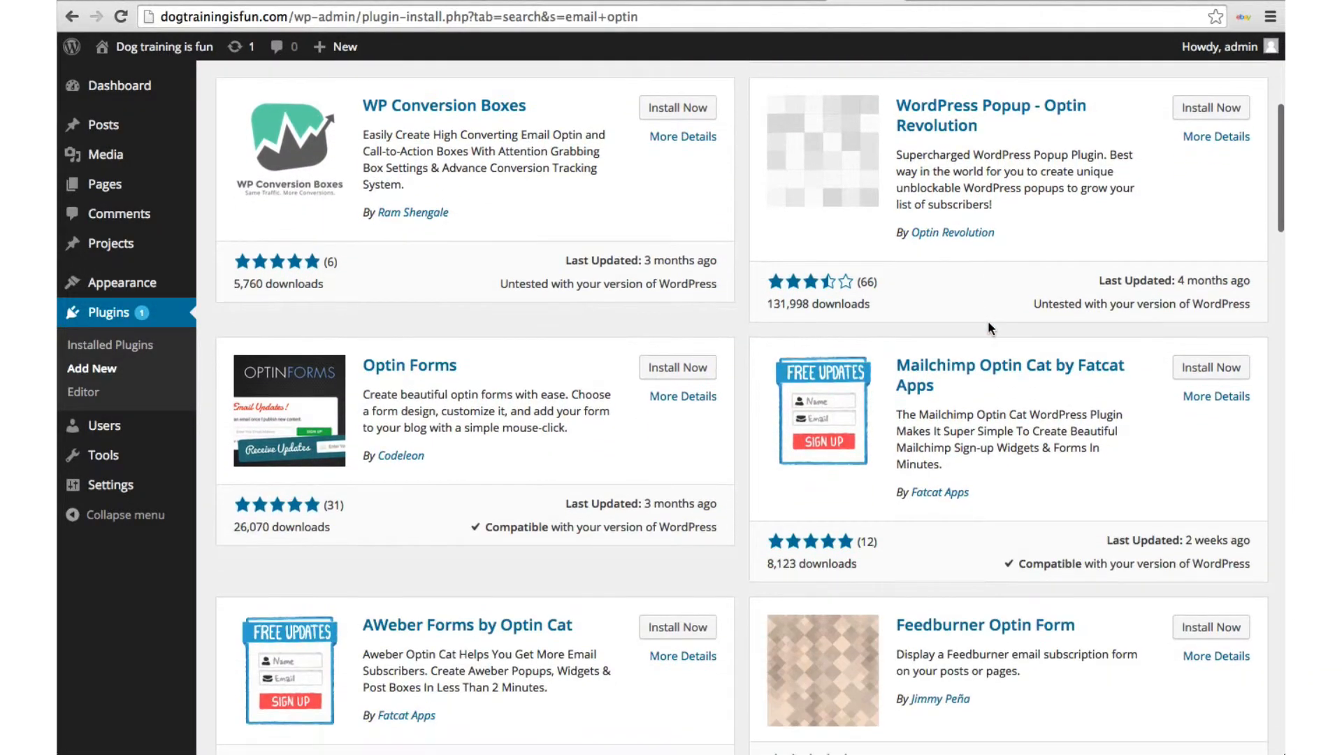
pyautogui.scroll(-2, 991, 327)
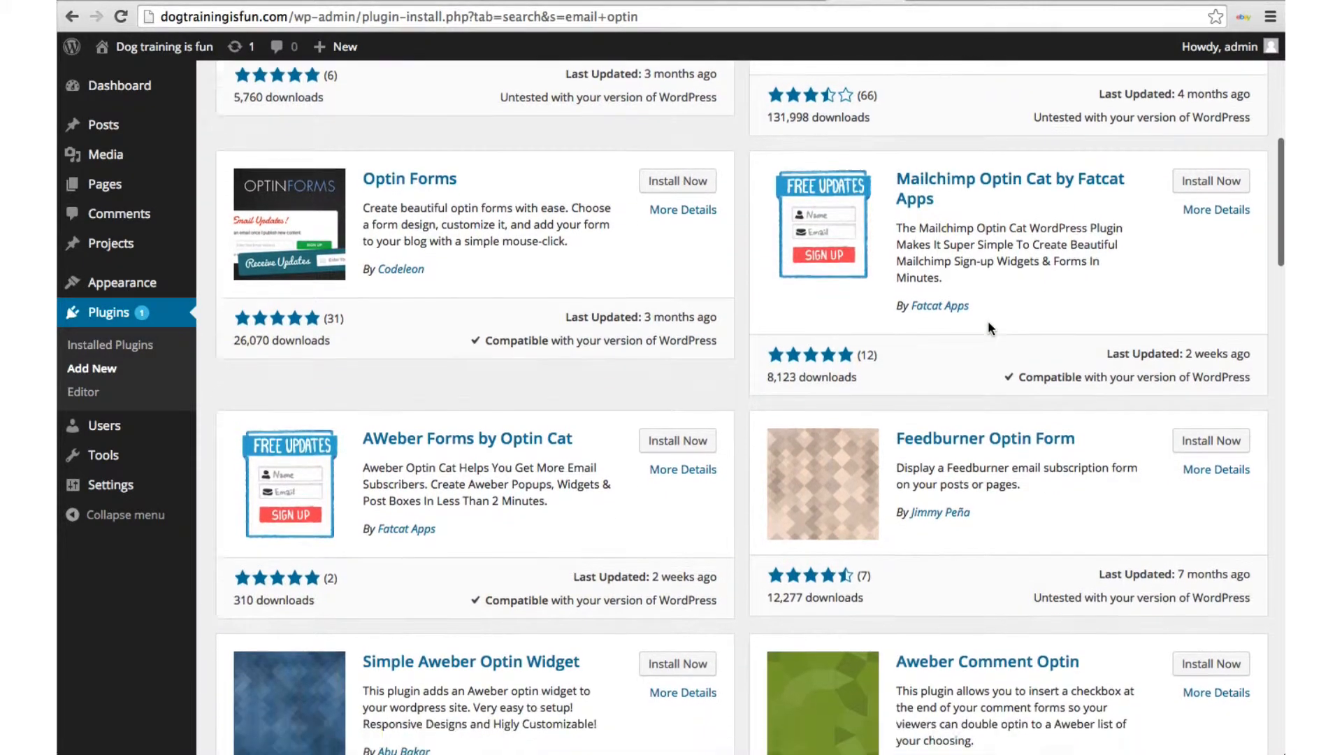
pyautogui.scroll(1, 991, 328)
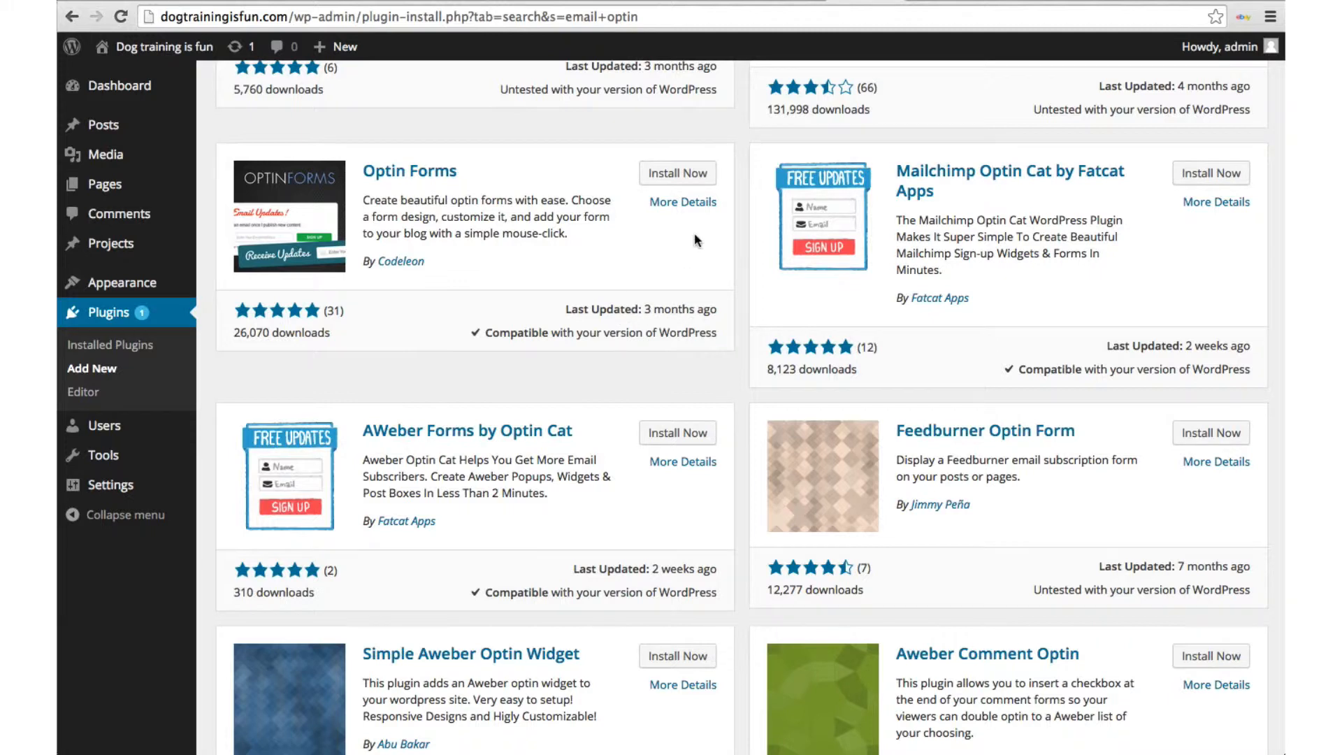
# Step: Install Optin Forms 1.1.4 from its plugin card, confirm, and activate it
pyautogui.click(686, 172)
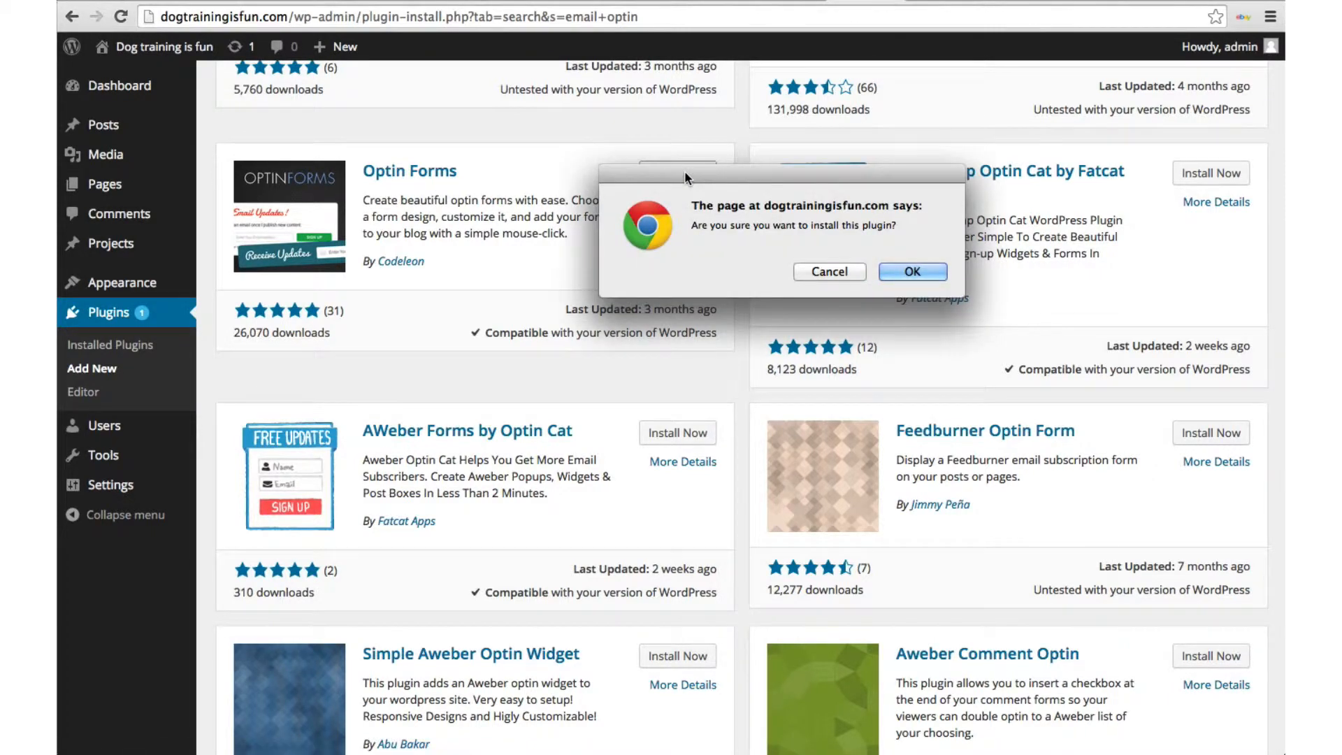
pyautogui.click(891, 271)
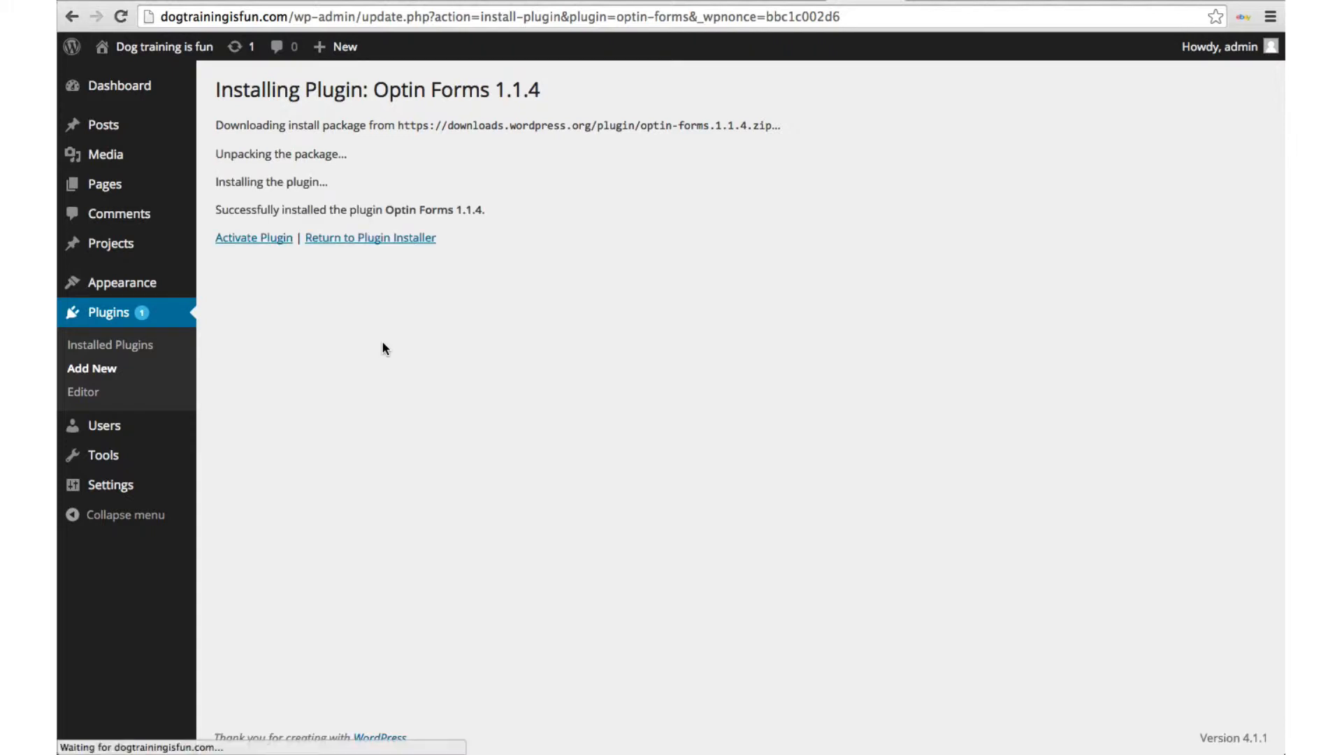
pyautogui.click(261, 238)
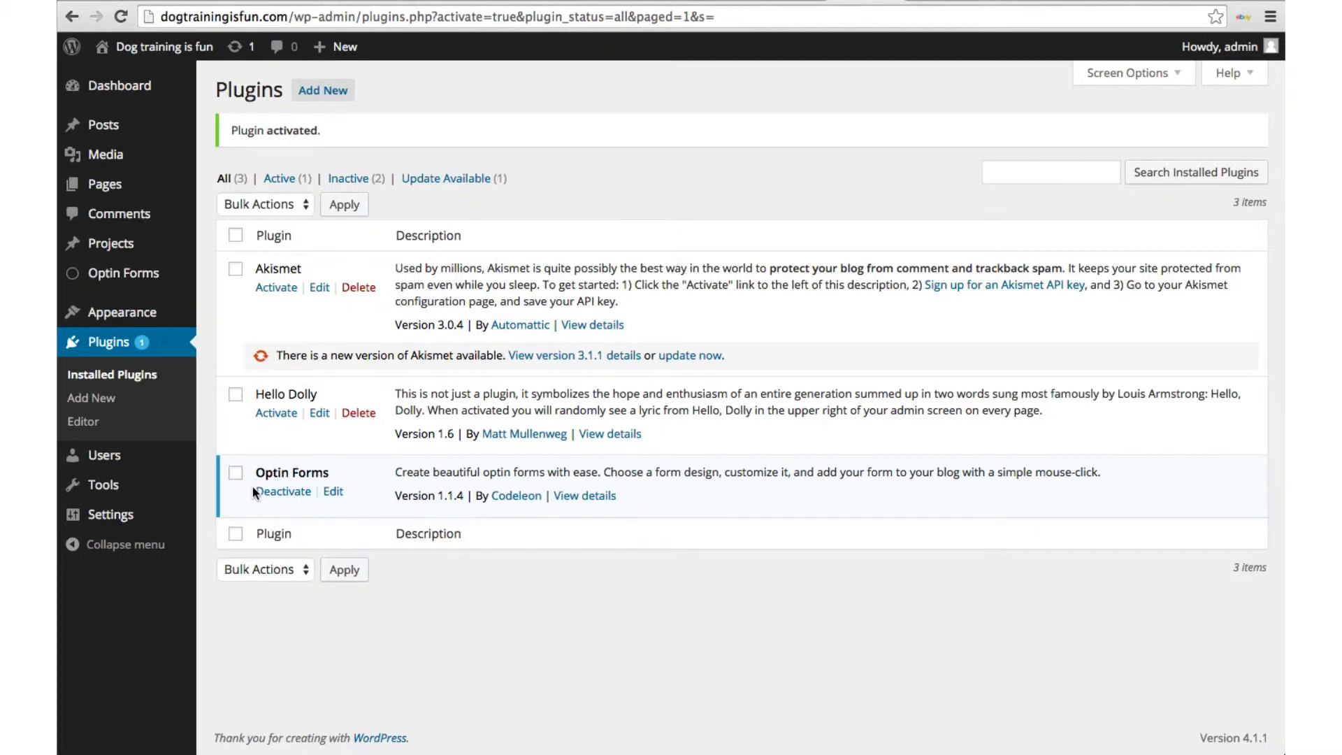
# Step: In Optin Forms settings, keep aWeber as the email service and view the Form design tab
pyautogui.click(114, 278)
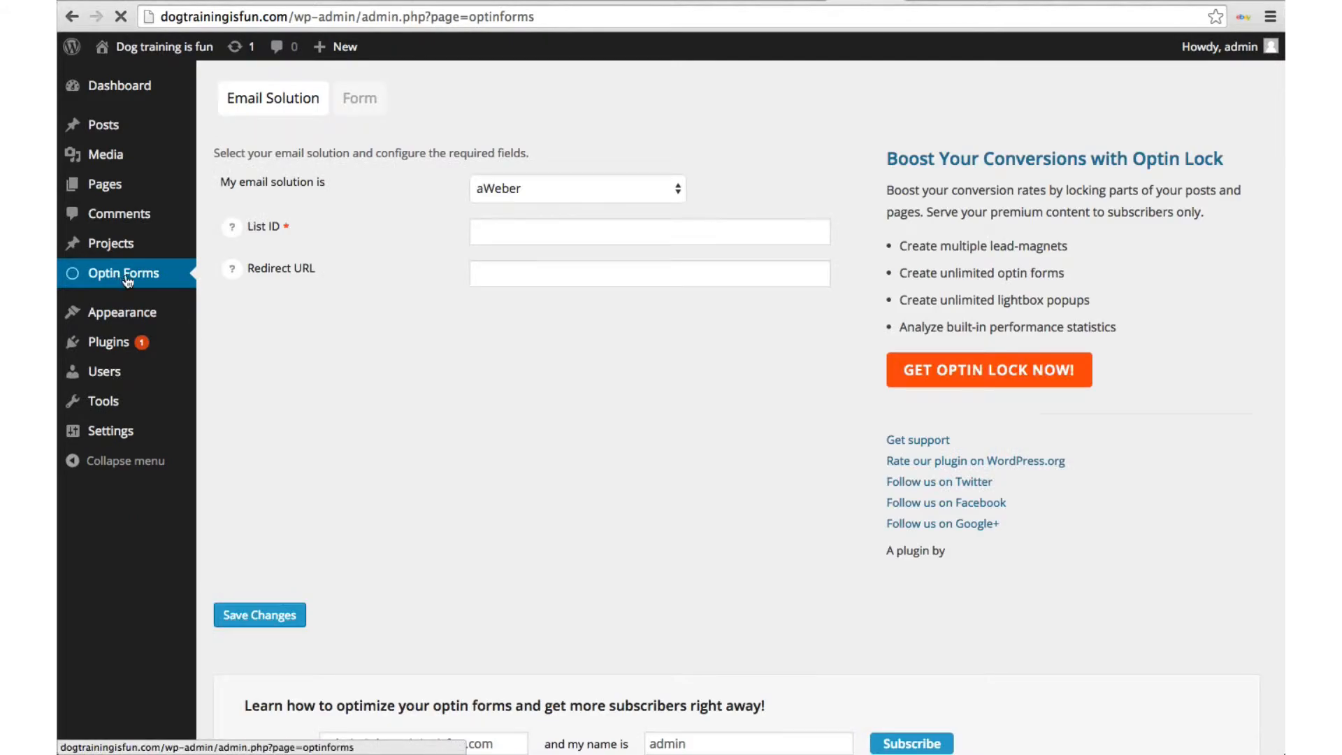
pyautogui.click(509, 188)
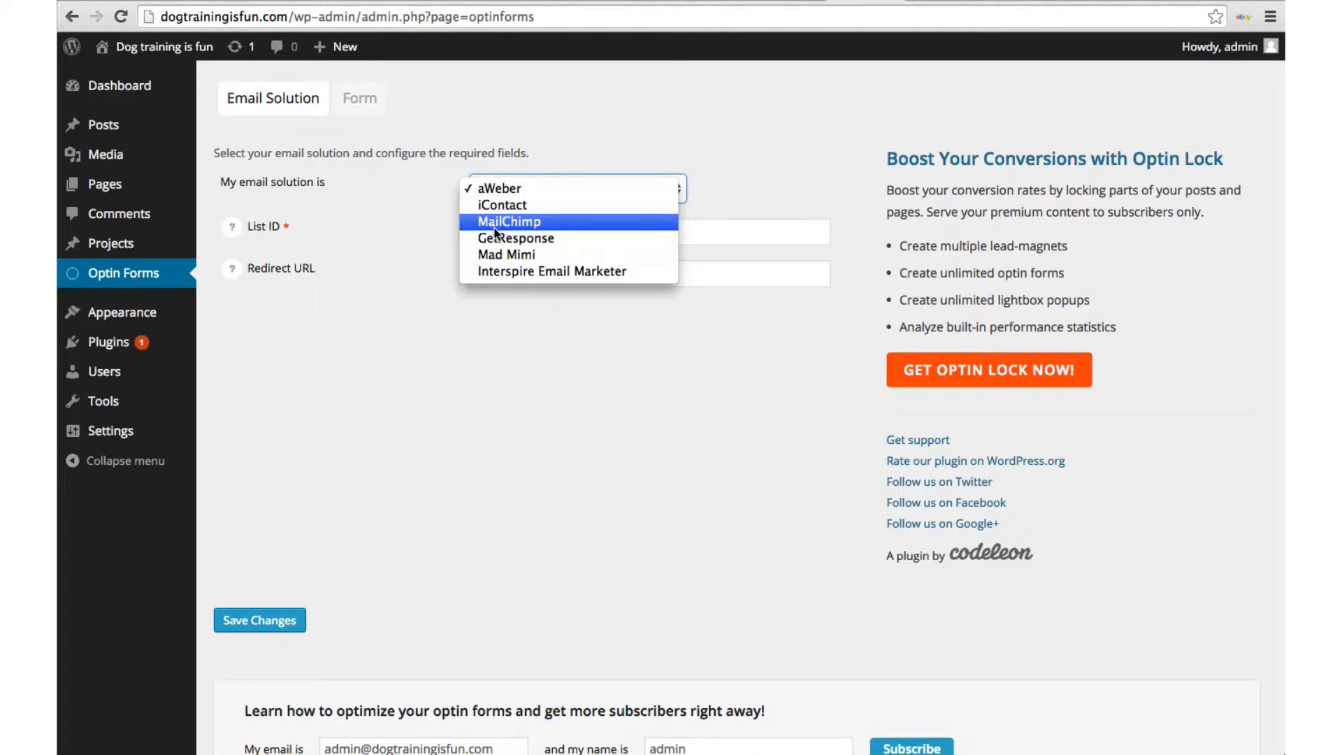
pyautogui.click(413, 317)
pyautogui.click(374, 107)
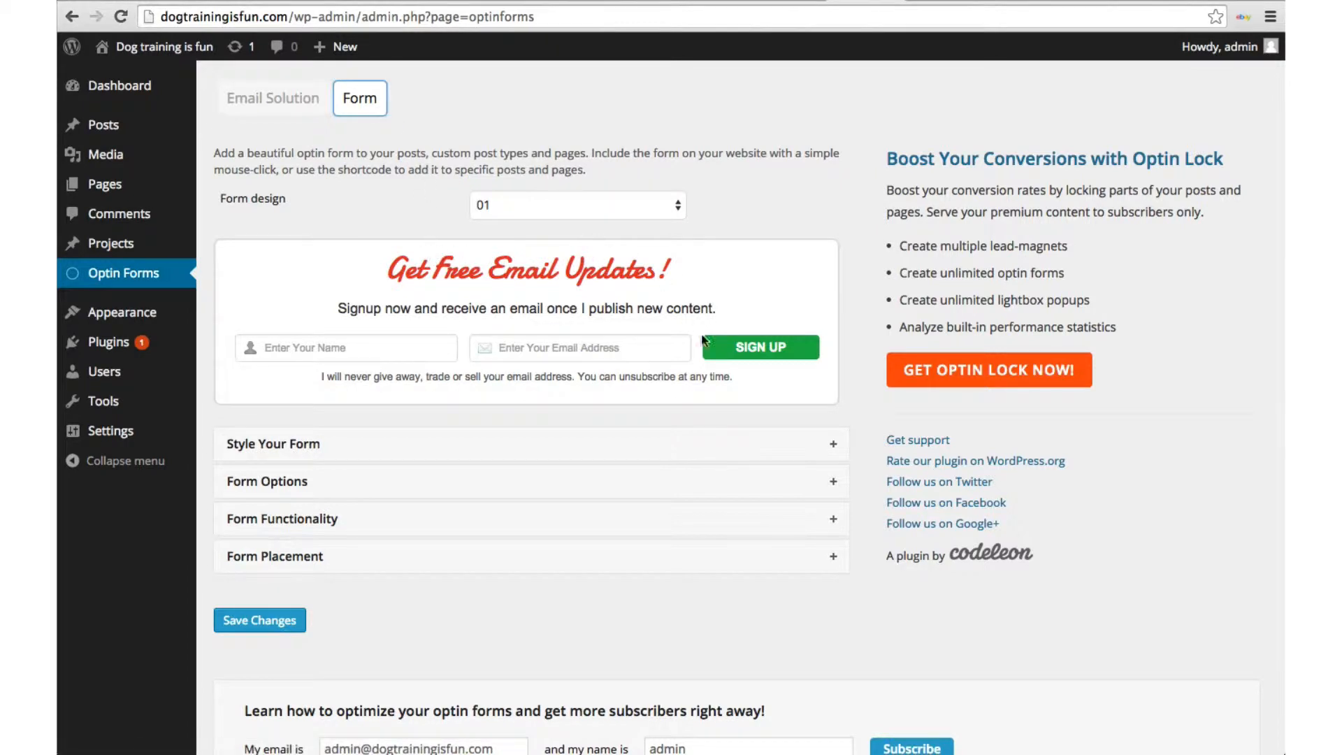
pyautogui.click(503, 205)
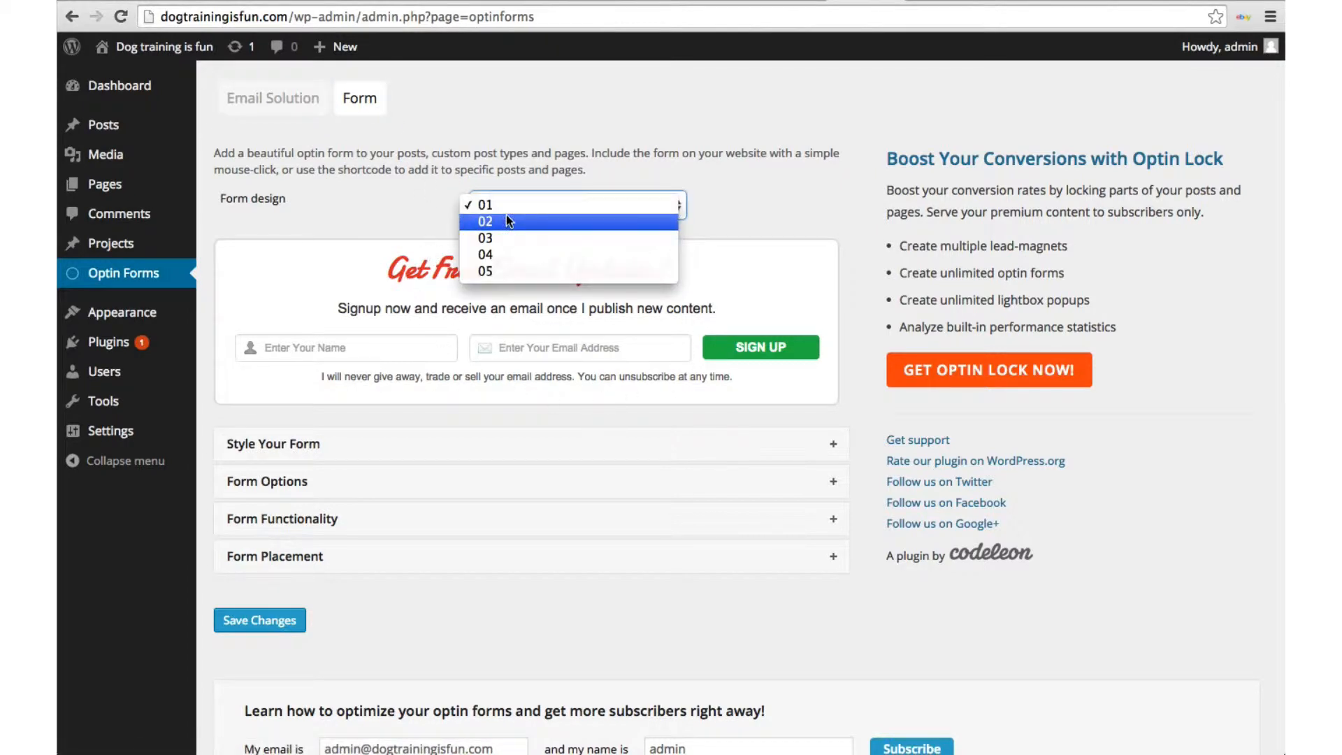
pyautogui.click(506, 216)
pyautogui.click(507, 216)
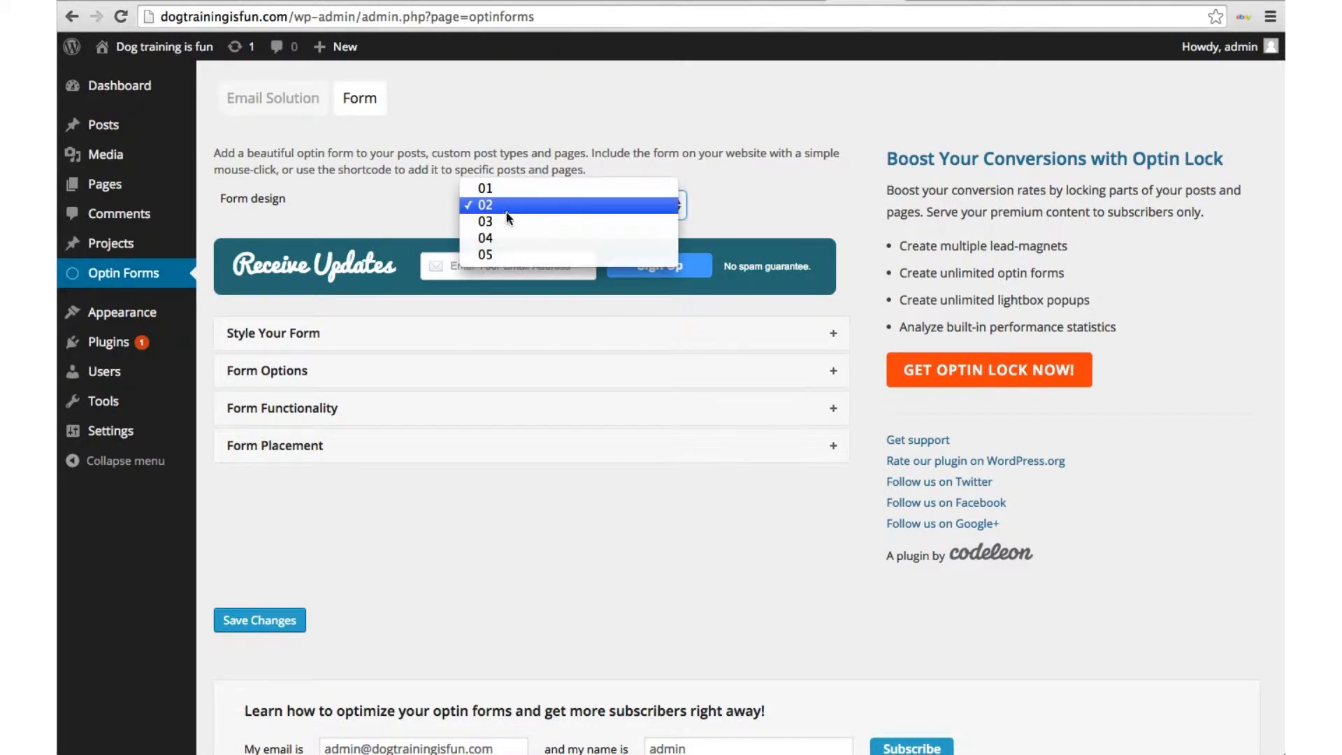
pyautogui.click(506, 216)
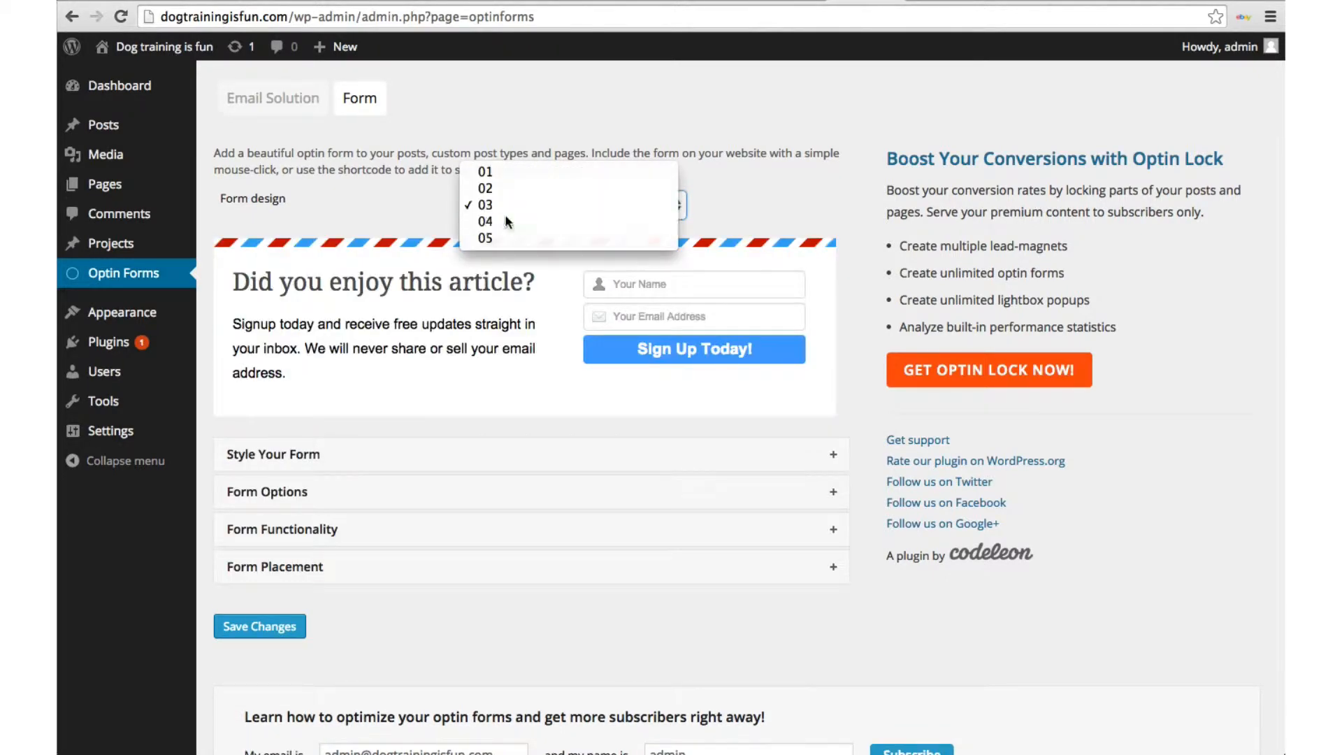
pyautogui.click(505, 213)
pyautogui.click(510, 209)
pyautogui.click(510, 221)
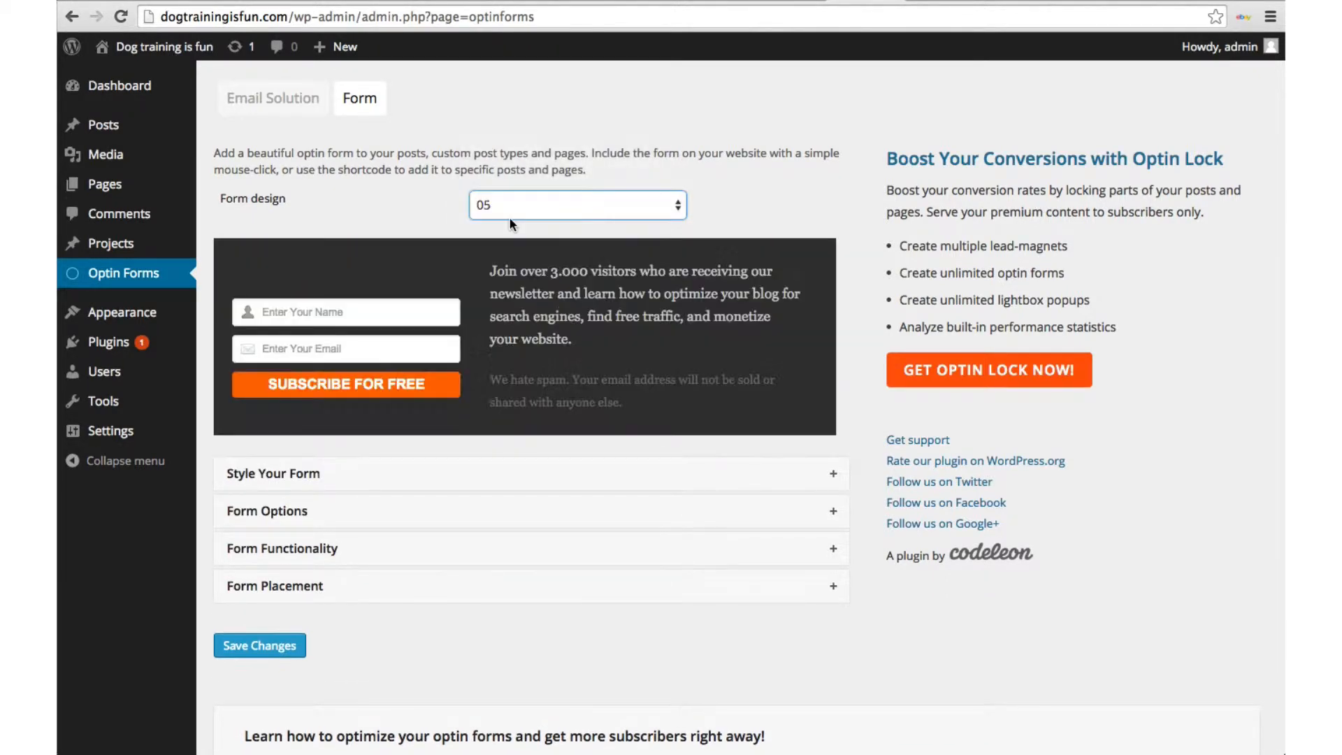
pyautogui.click(509, 218)
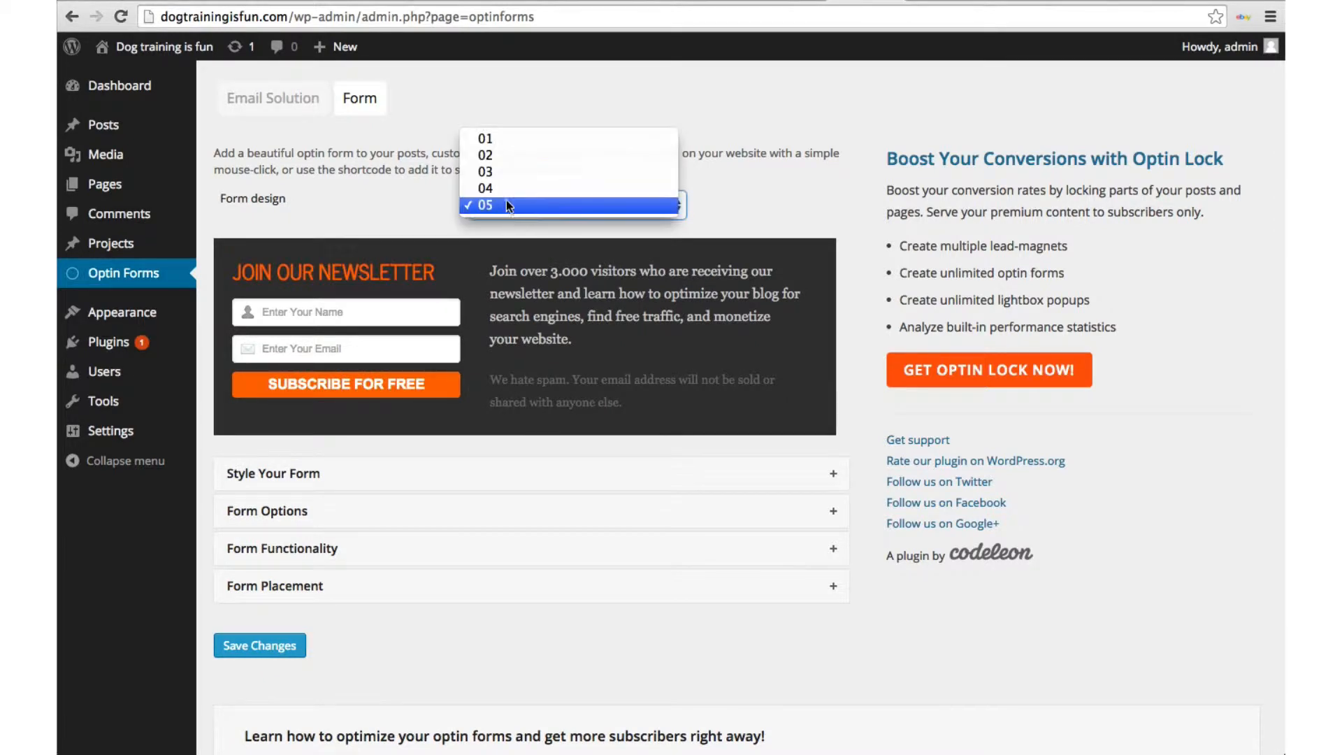
pyautogui.click(494, 139)
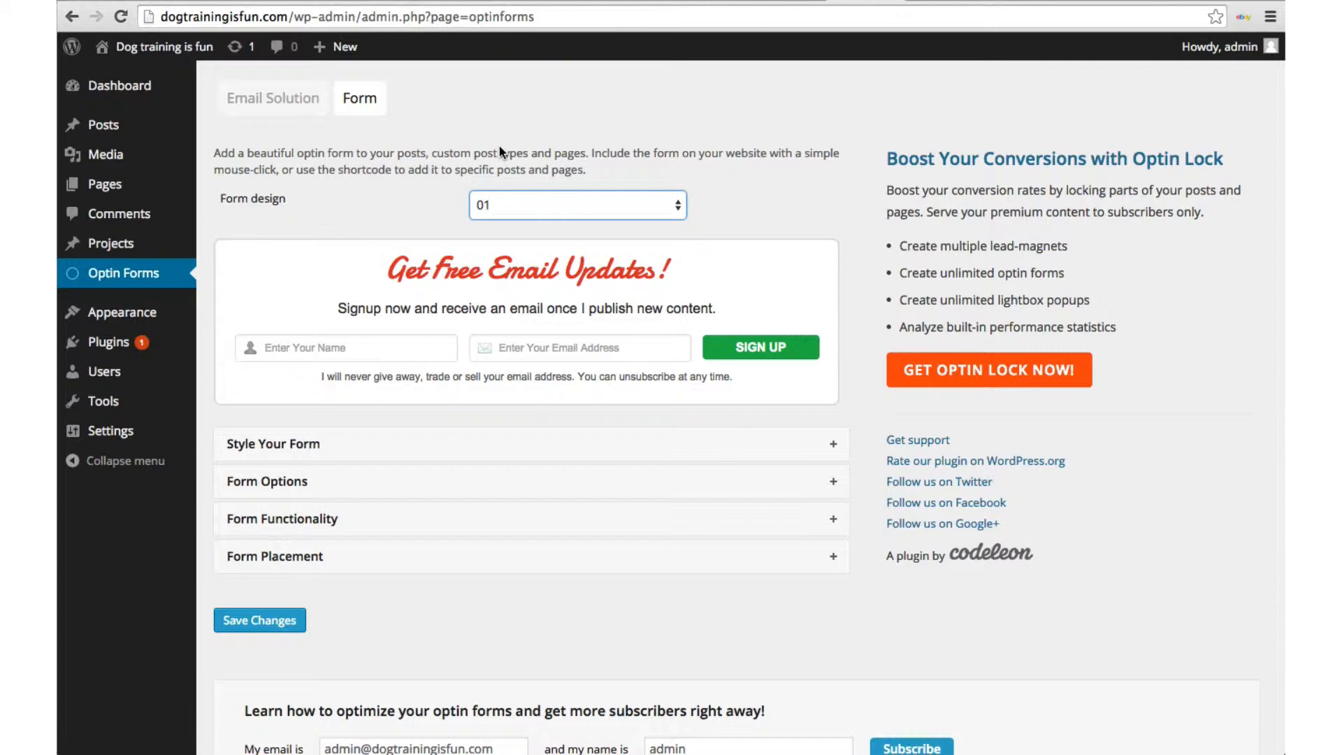
pyautogui.click(465, 457)
pyautogui.scroll(-7, 465, 461)
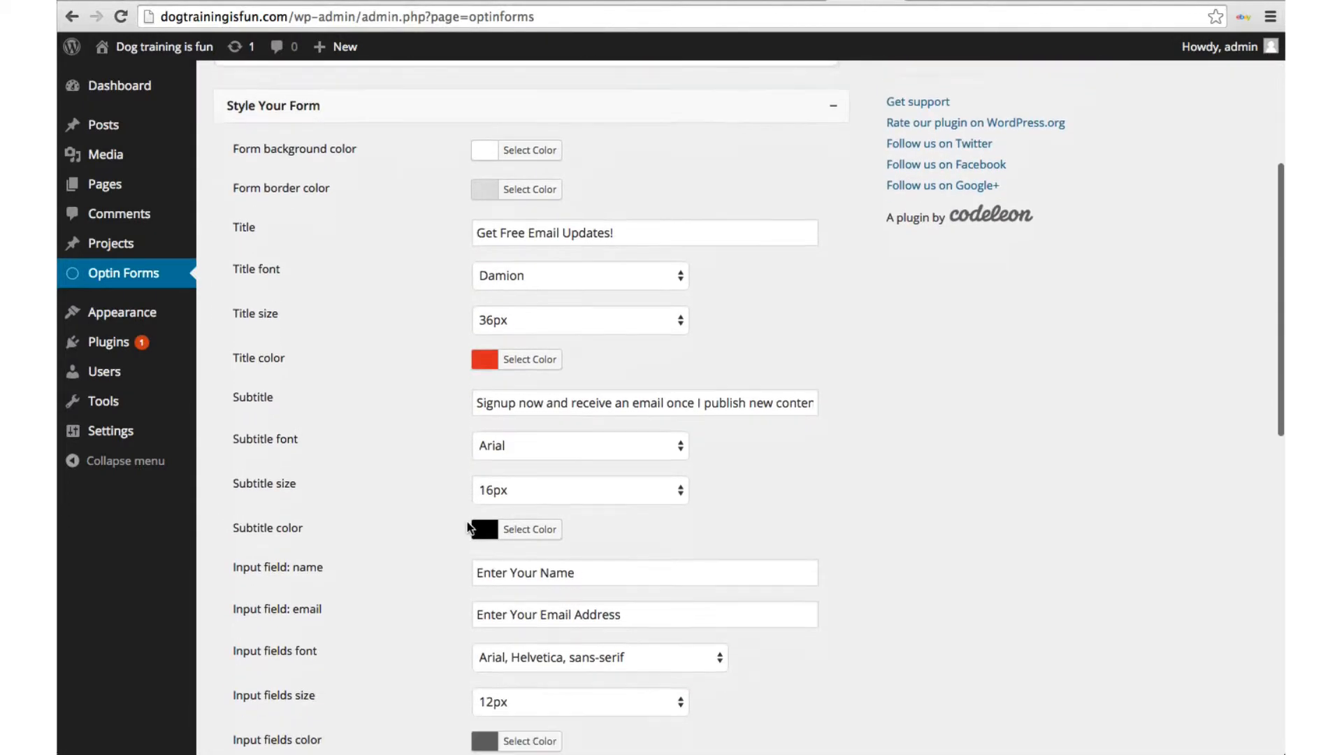
pyautogui.scroll(-10, 467, 527)
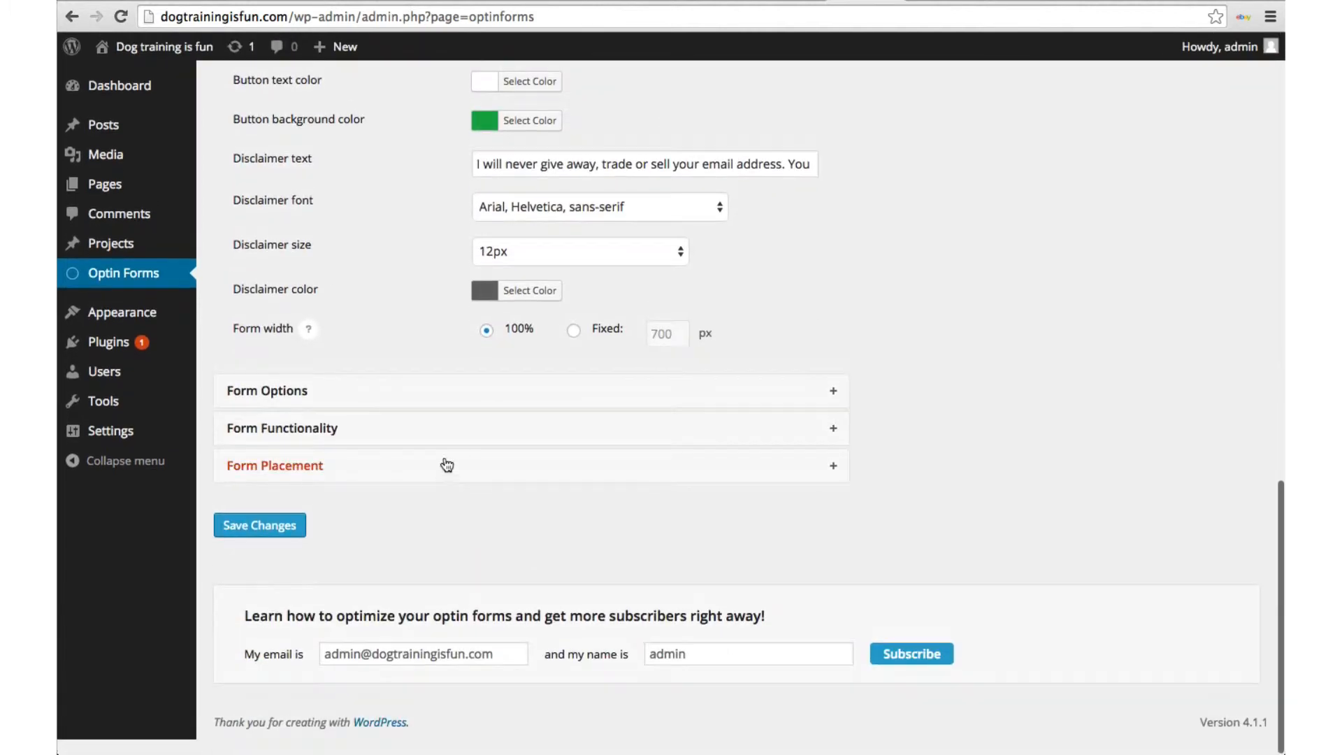
pyautogui.click(420, 401)
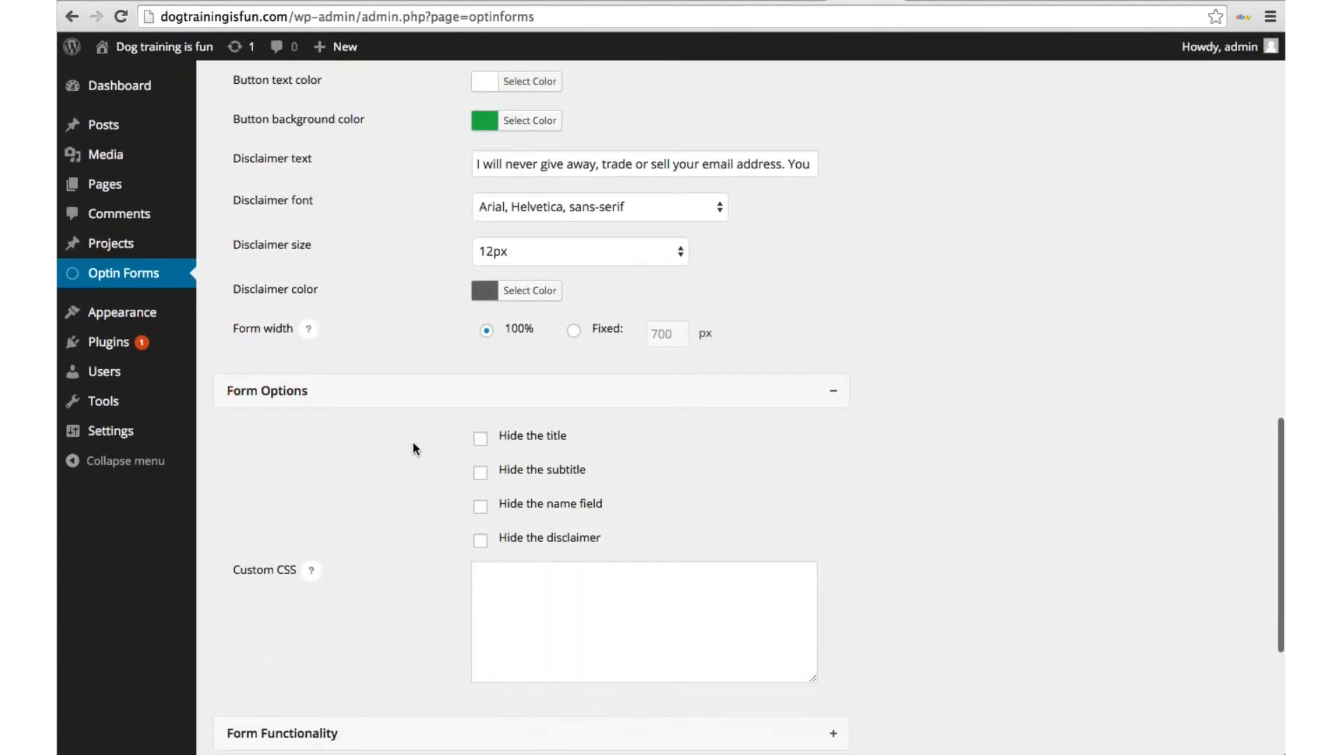
pyautogui.scroll(-5, 413, 448)
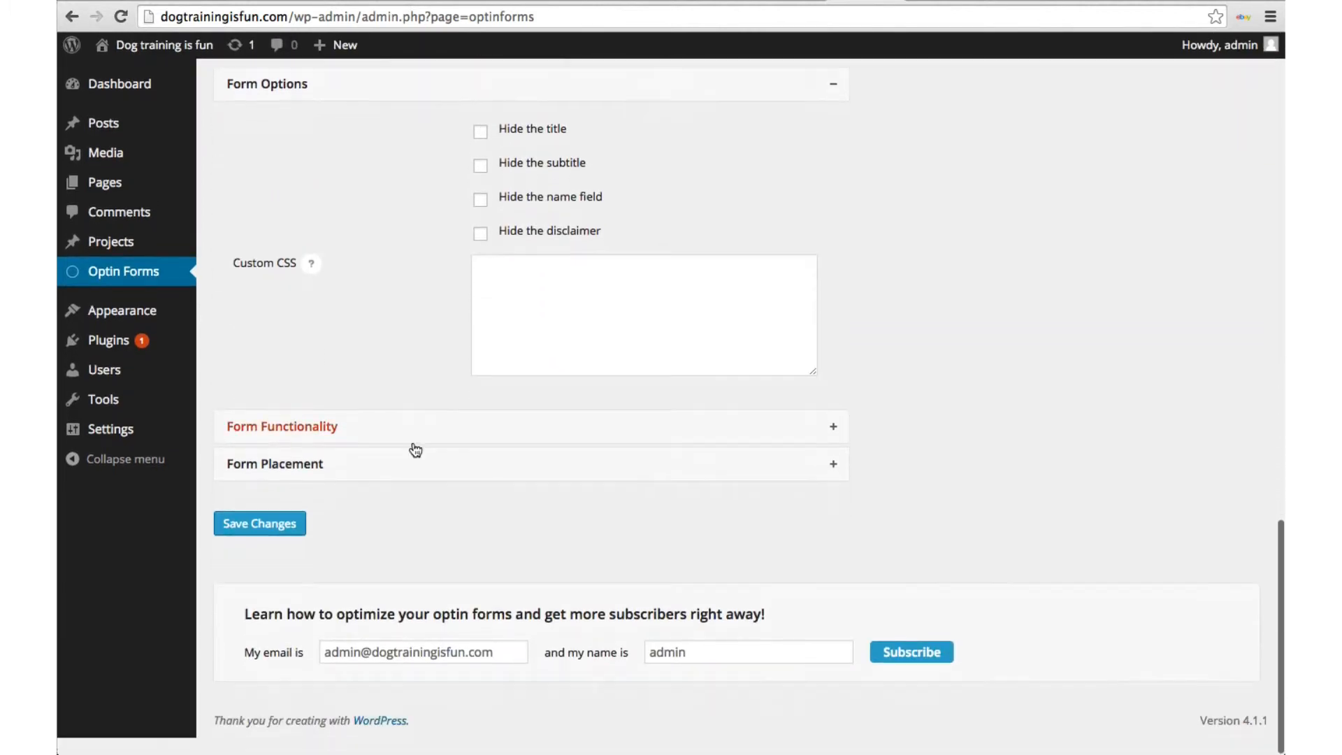
pyautogui.scroll(15, 412, 444)
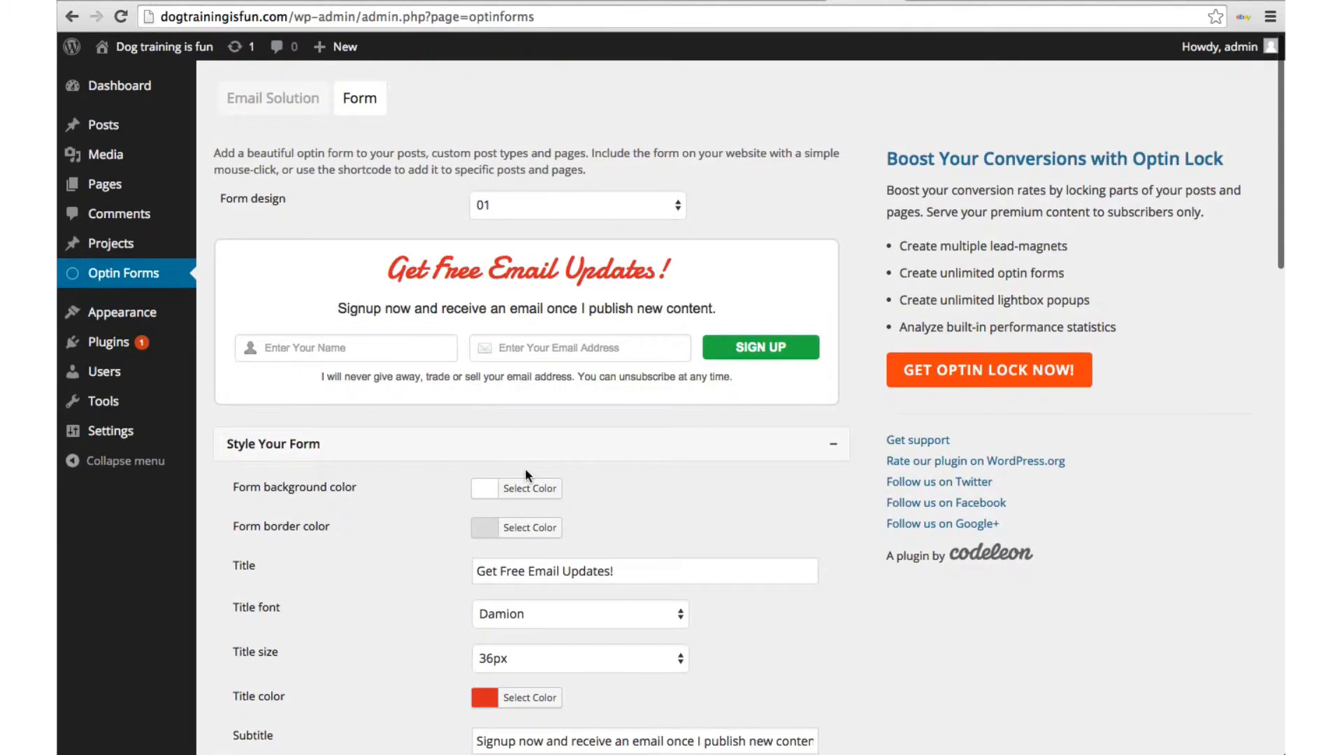
pyautogui.scroll(-1, 525, 469)
pyautogui.scroll(-20, 452, 333)
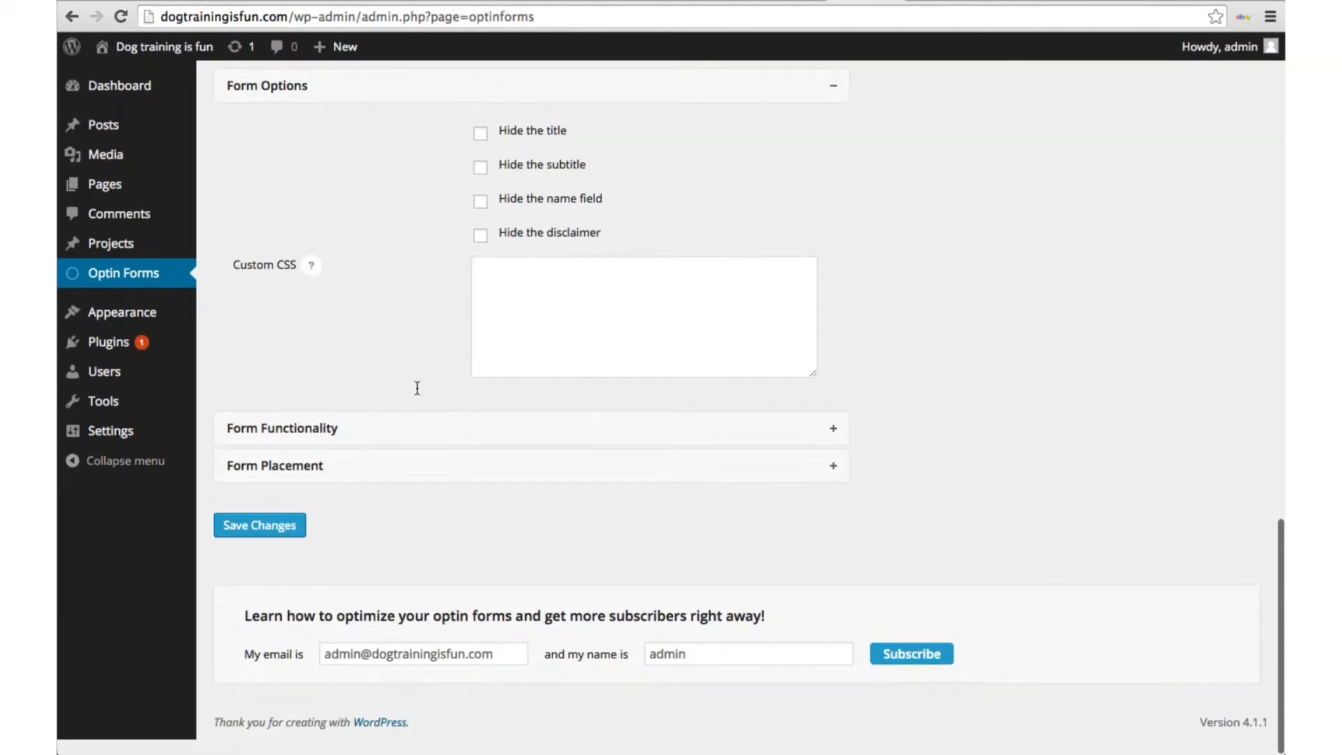
# Step: Expand Form Placement, showing the form after posts and pages, and select the [optinform] shortcode
pyautogui.click(348, 470)
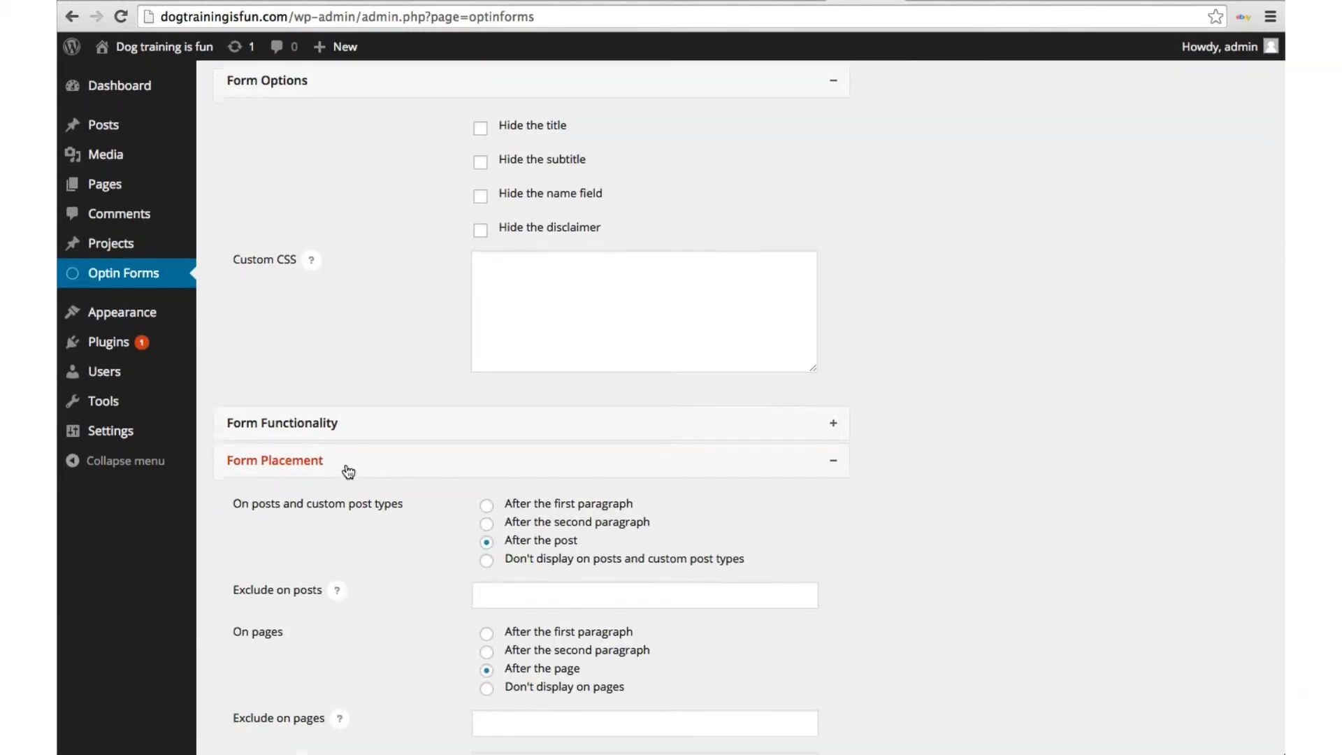
pyautogui.scroll(-3, 347, 470)
pyautogui.scroll(-1, 345, 462)
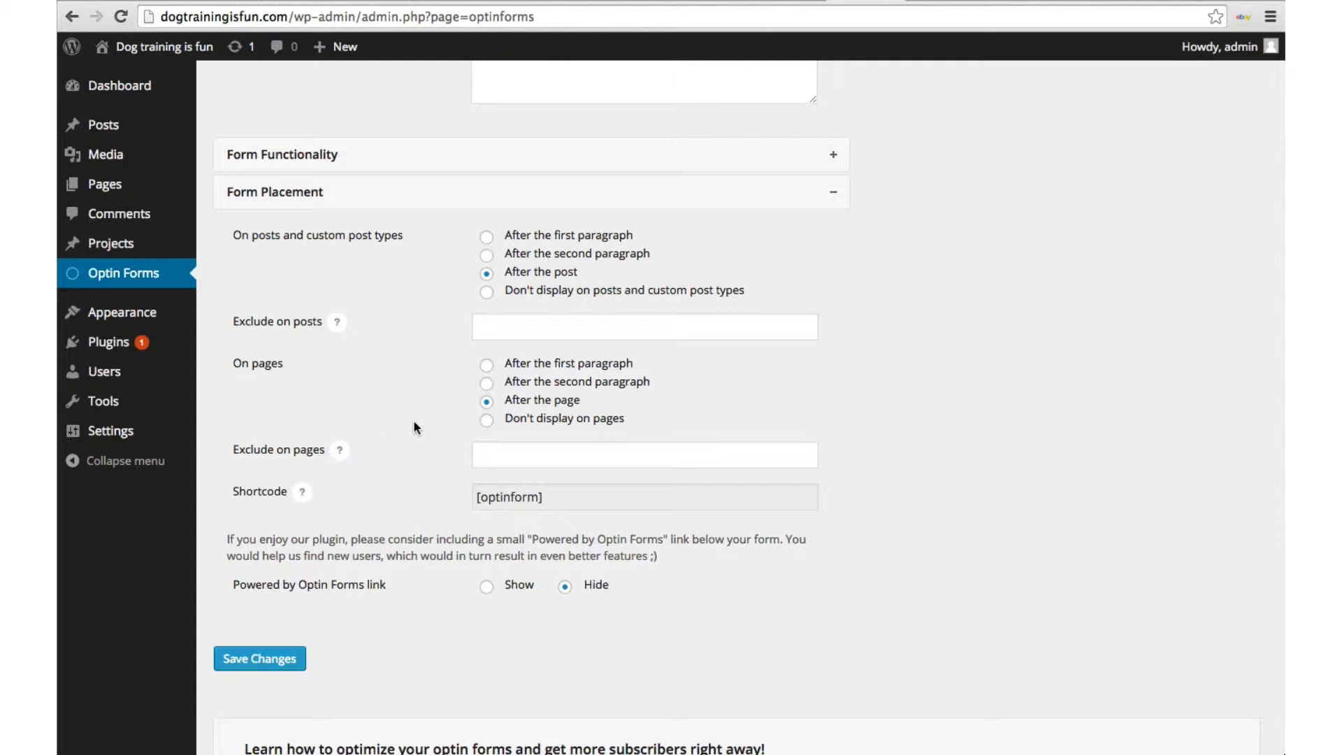
pyautogui.scroll(-1, 492, 409)
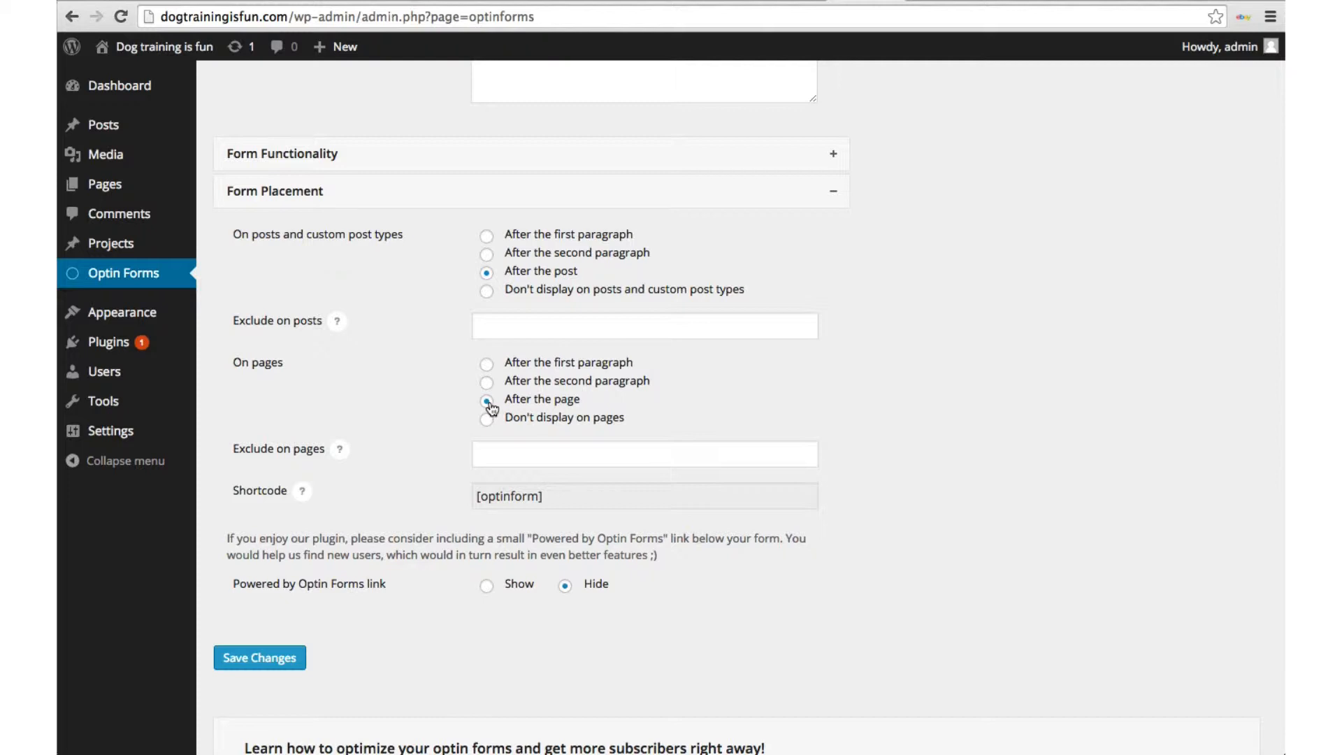
pyautogui.scroll(-1, 492, 408)
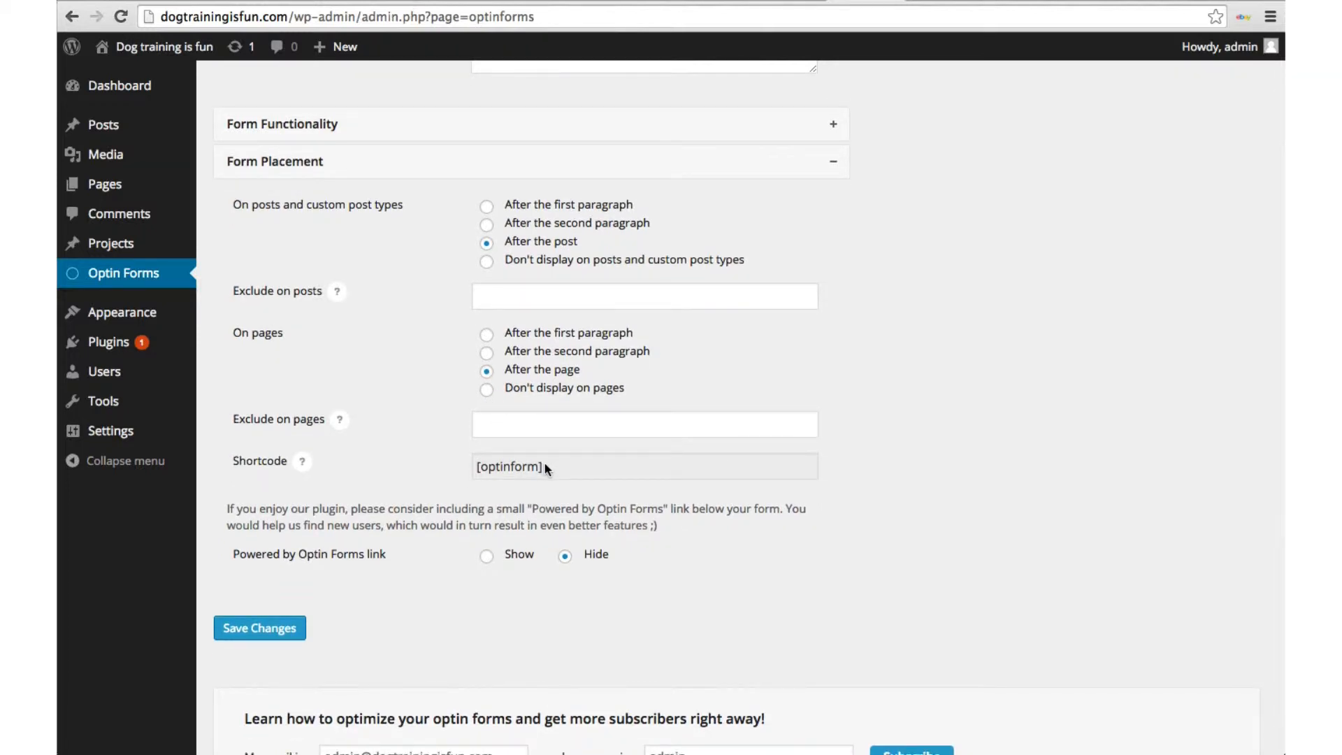
pyautogui.moveTo(544, 461); pyautogui.dragTo(470, 464)
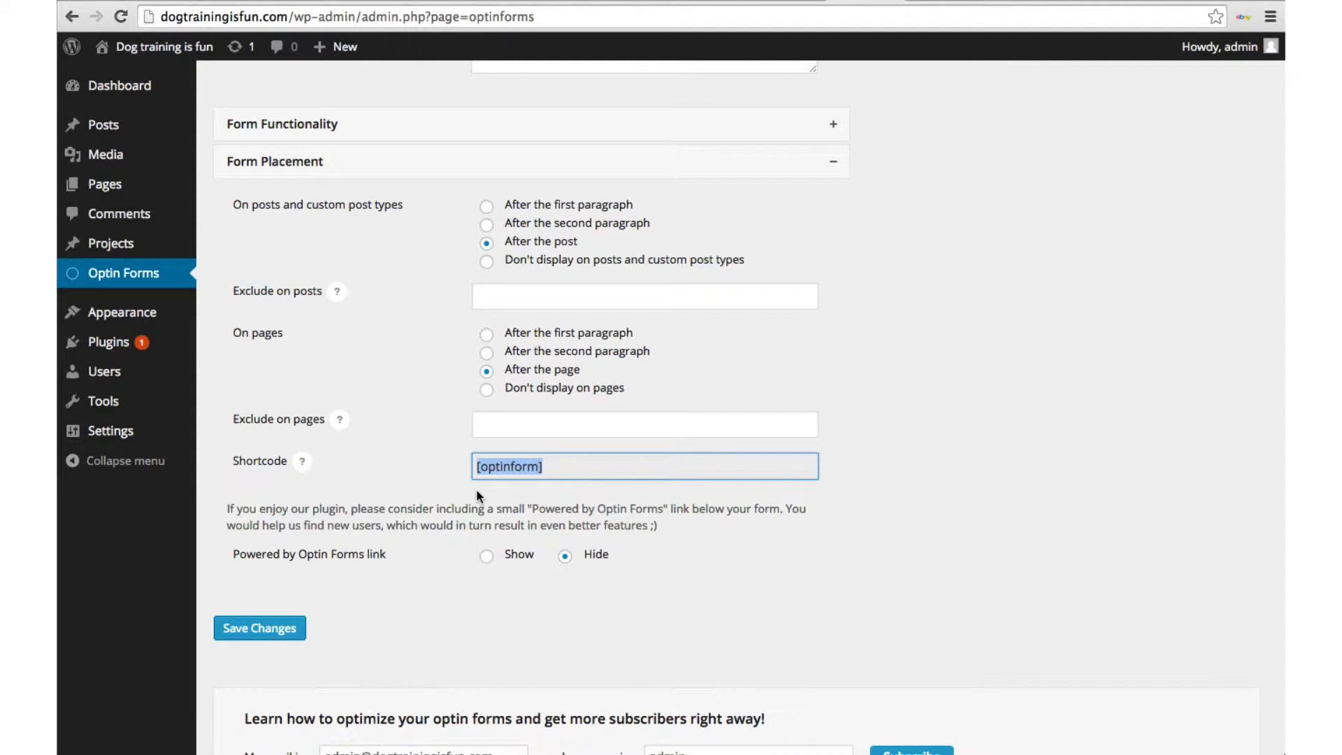
pyautogui.scroll(10, 477, 493)
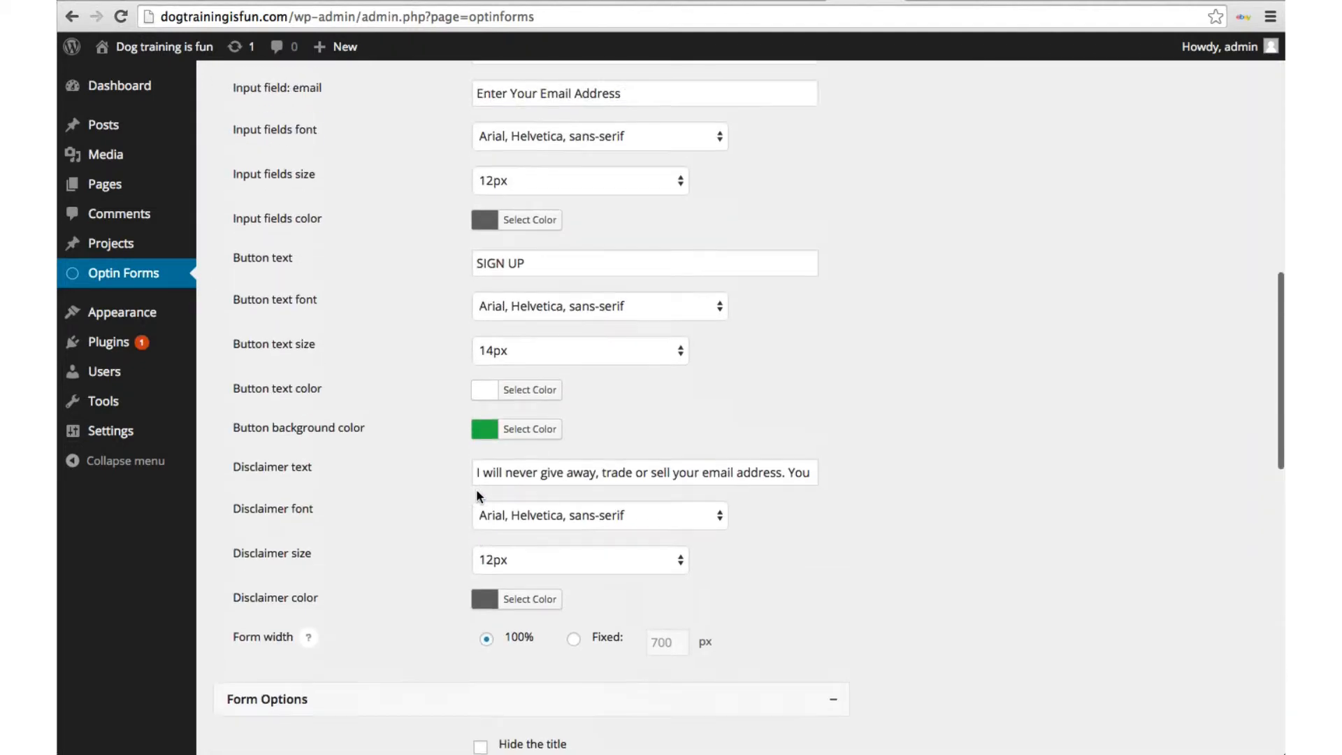
pyautogui.scroll(5, 476, 489)
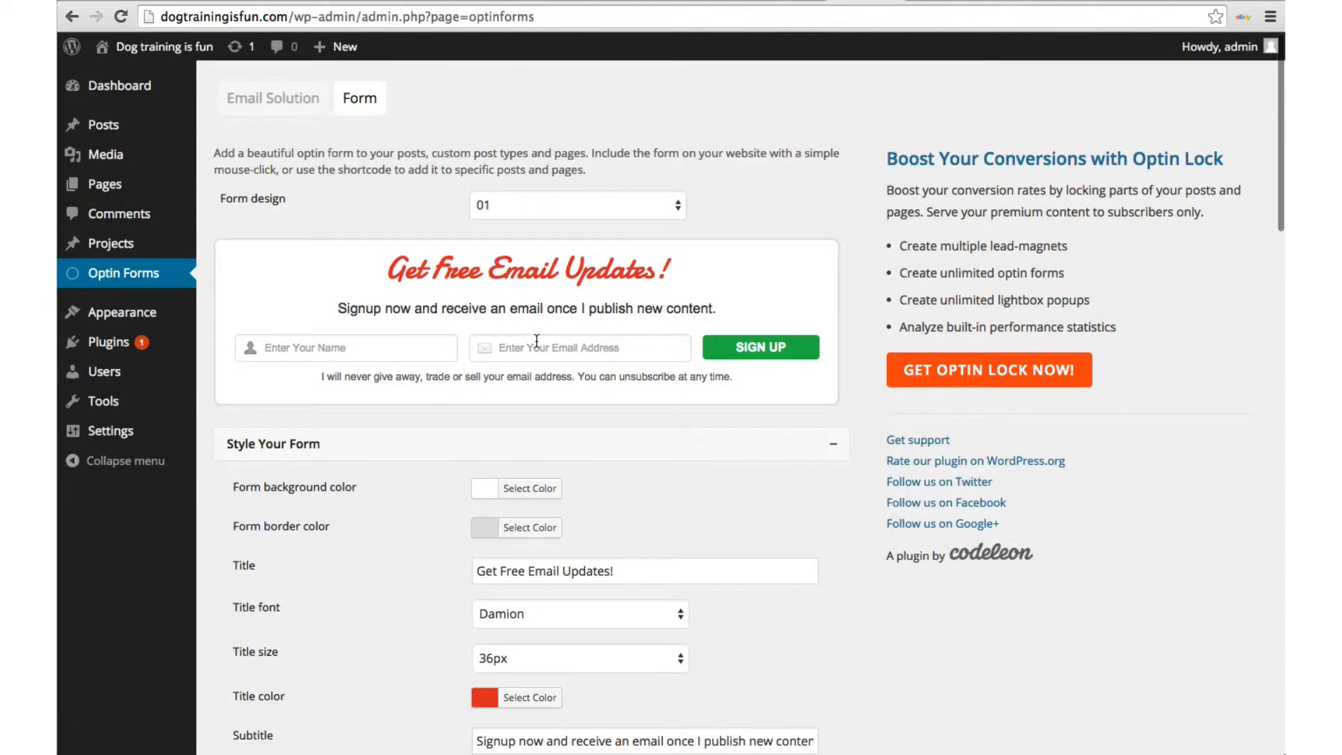
pyautogui.scroll(-15, 537, 339)
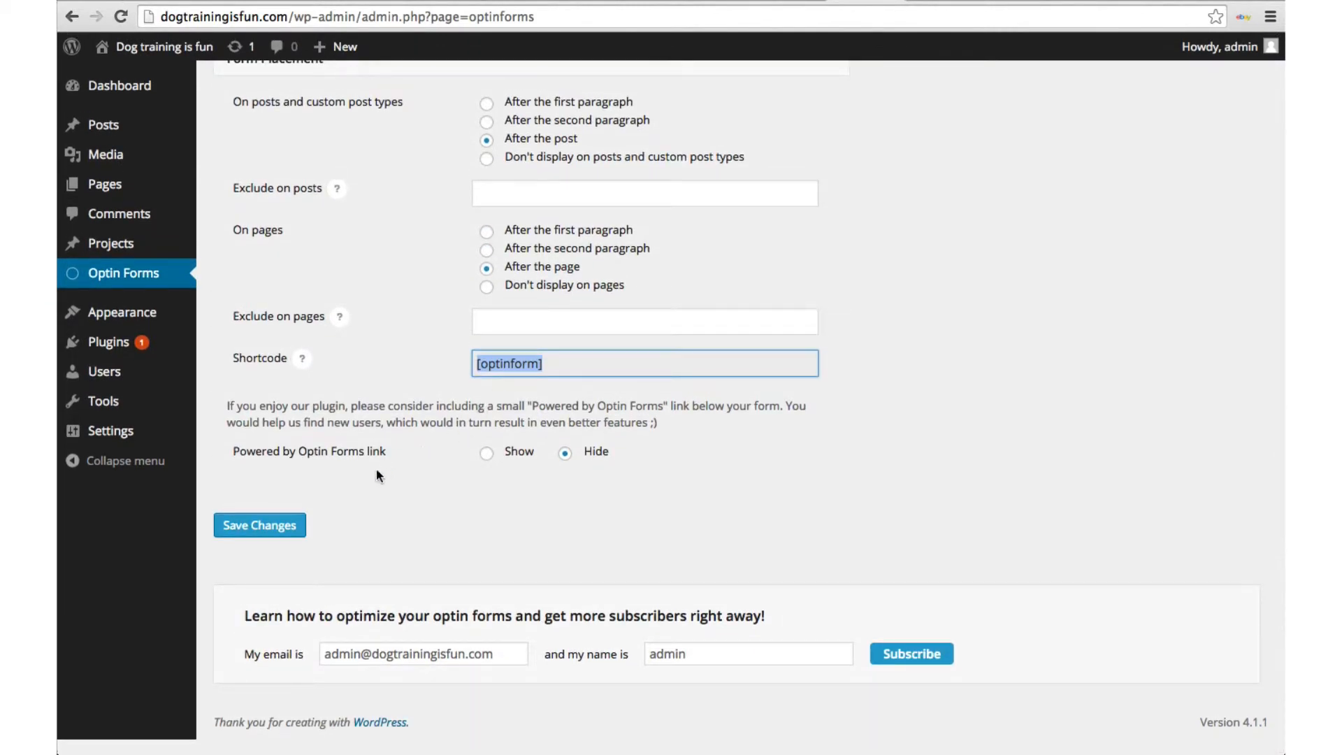
# Step: Save the Optin Forms settings, then view the Video Courses page from All Pages
pyautogui.click(292, 535)
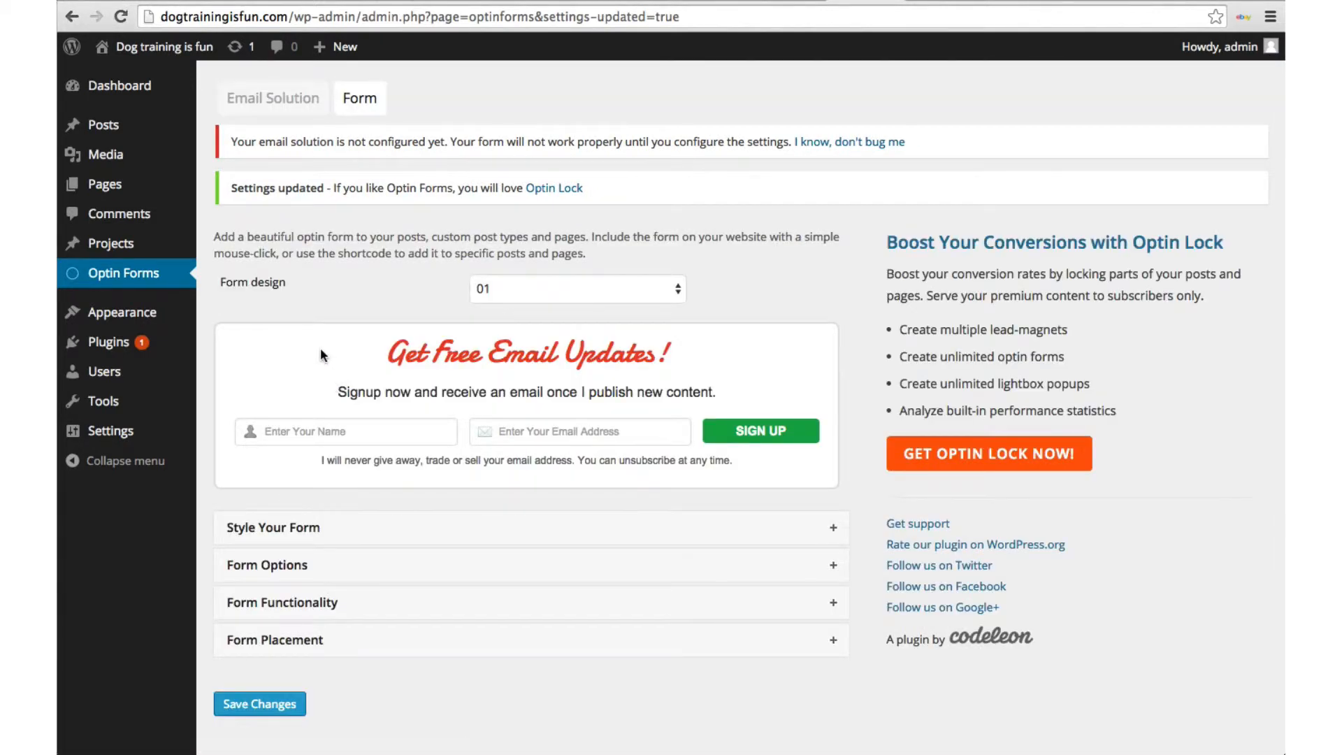
pyautogui.moveTo(113, 198)
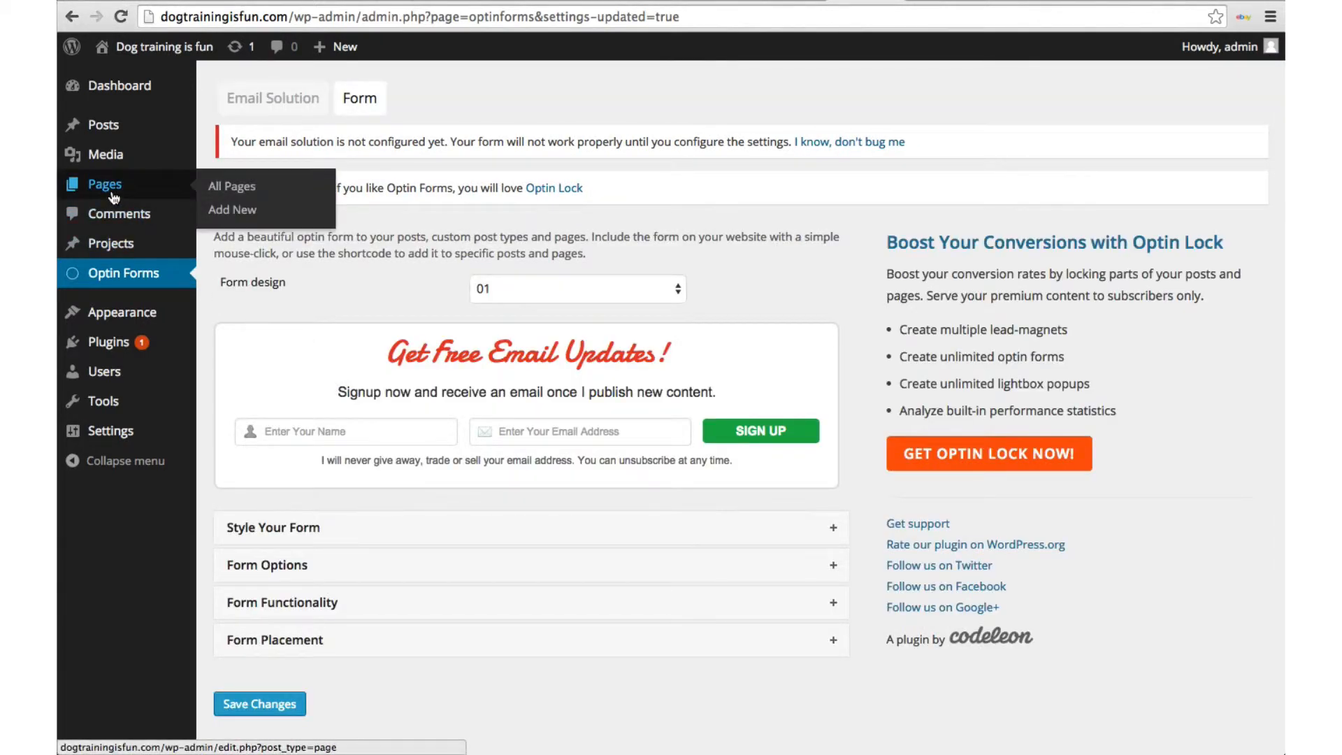
pyautogui.click(226, 187)
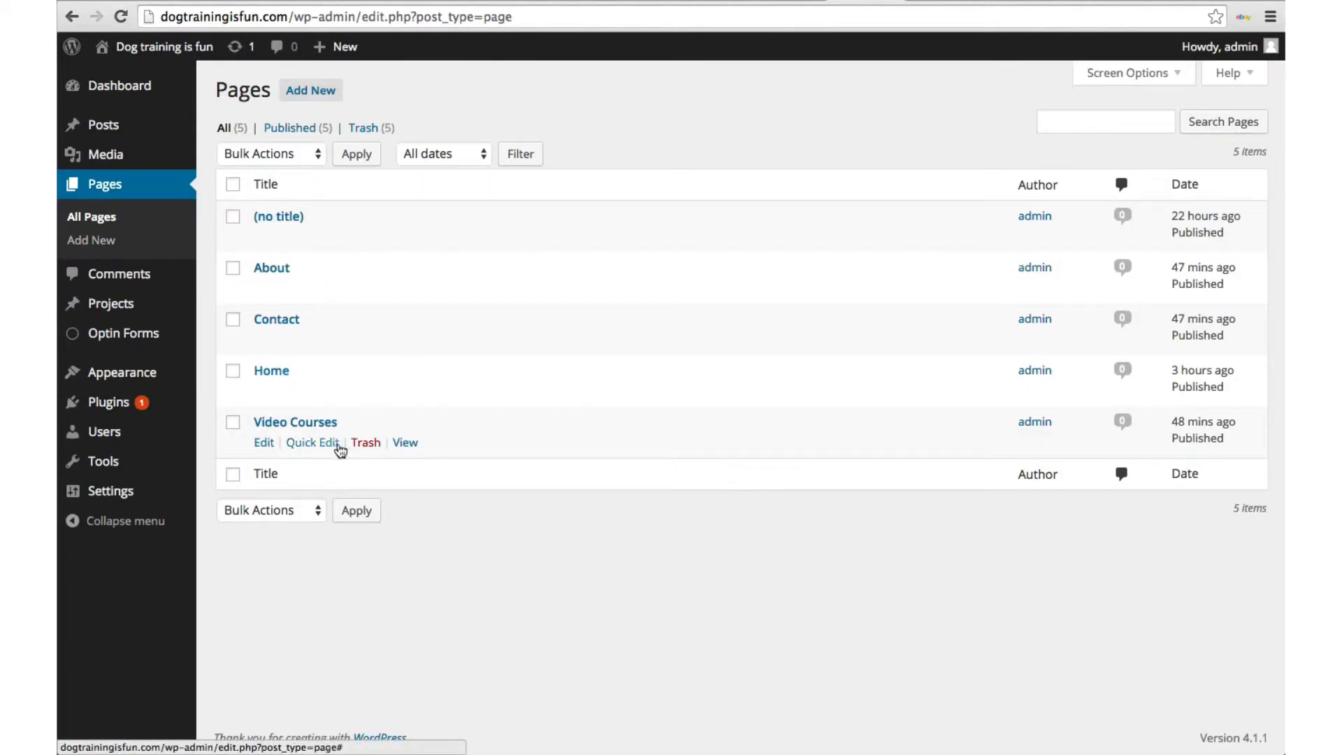
pyautogui.click(403, 445)
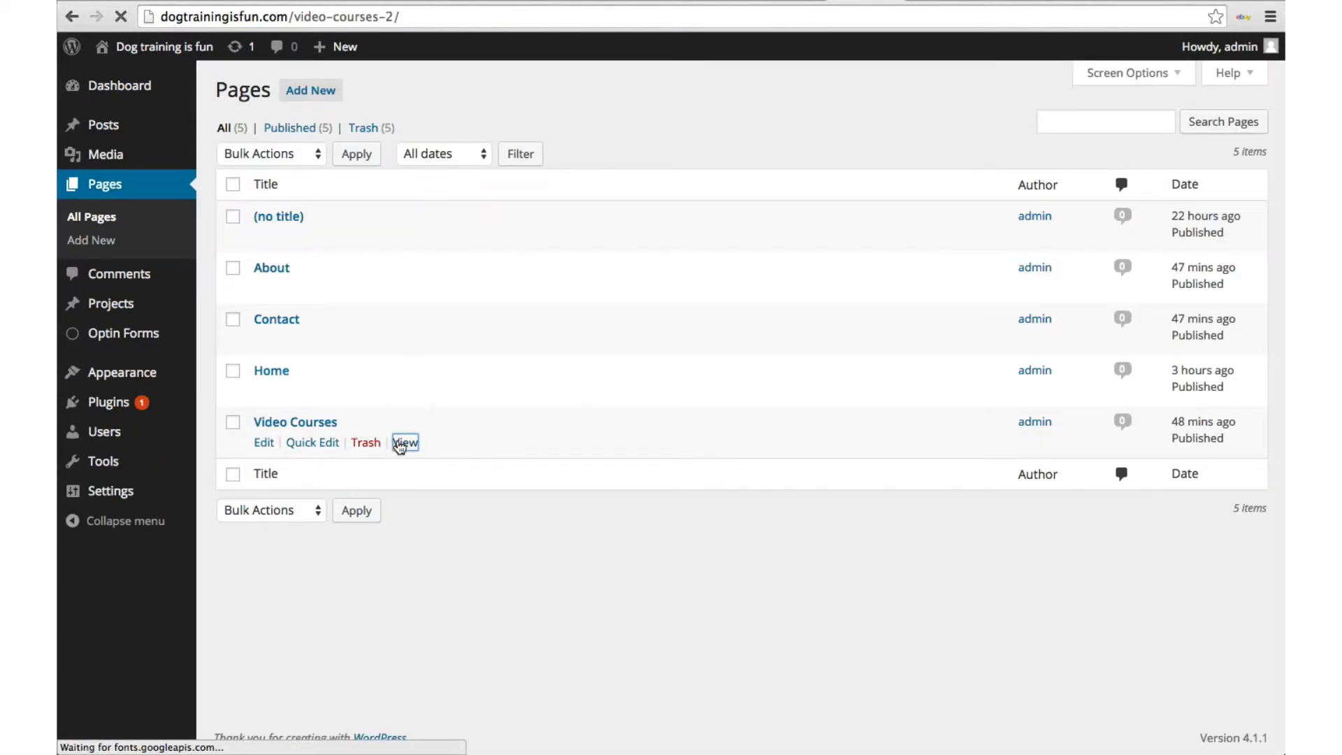
# Step: Confirm the 'Get Free Email Updates!' form appears on Video Courses, then return to the Dashboard
pyautogui.scroll(-10, 400, 448)
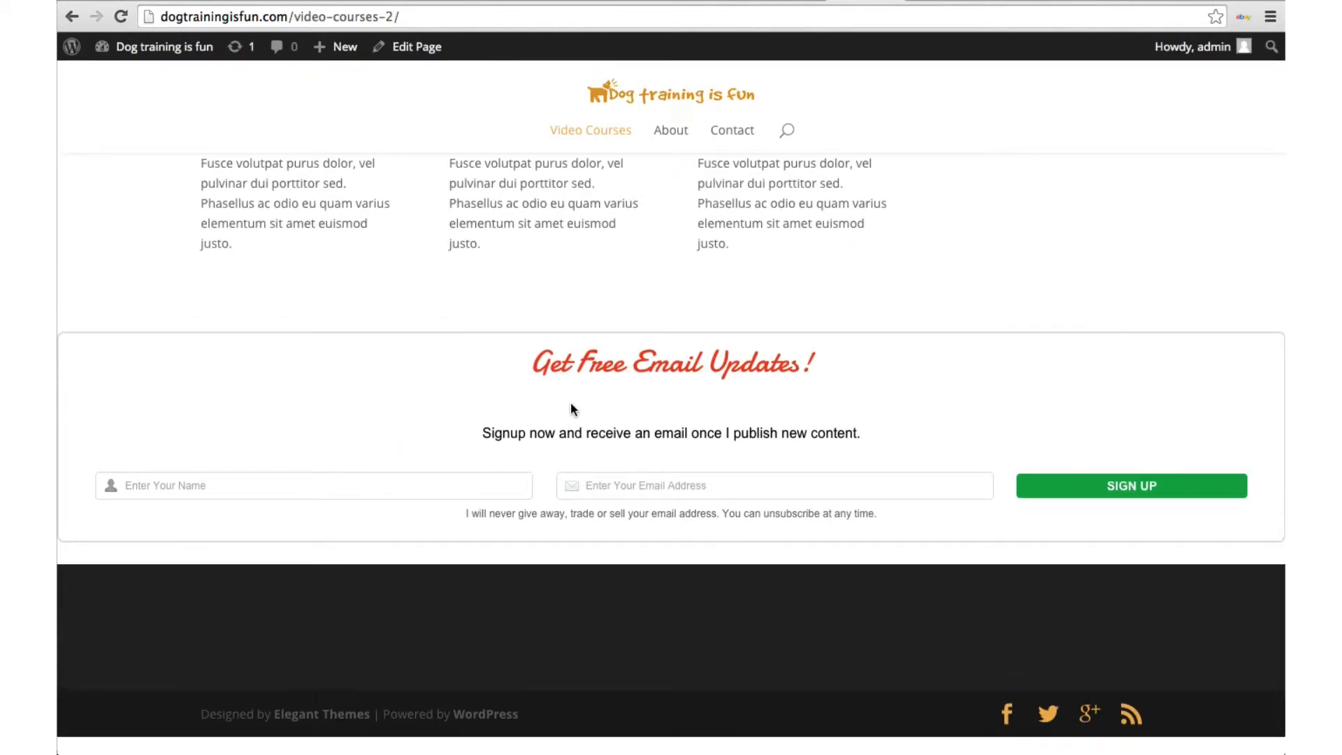
pyautogui.scroll(10, 571, 405)
pyautogui.scroll(5, 573, 410)
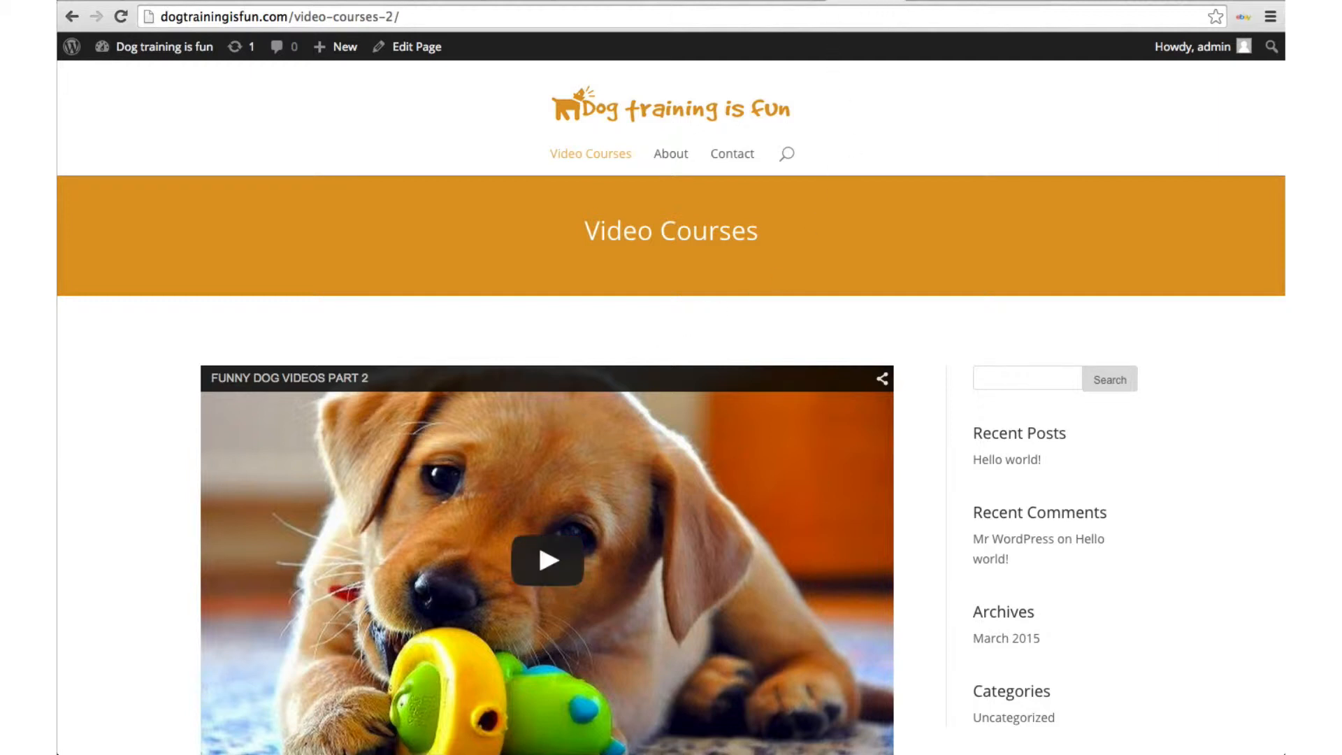
pyautogui.click(893, 1)
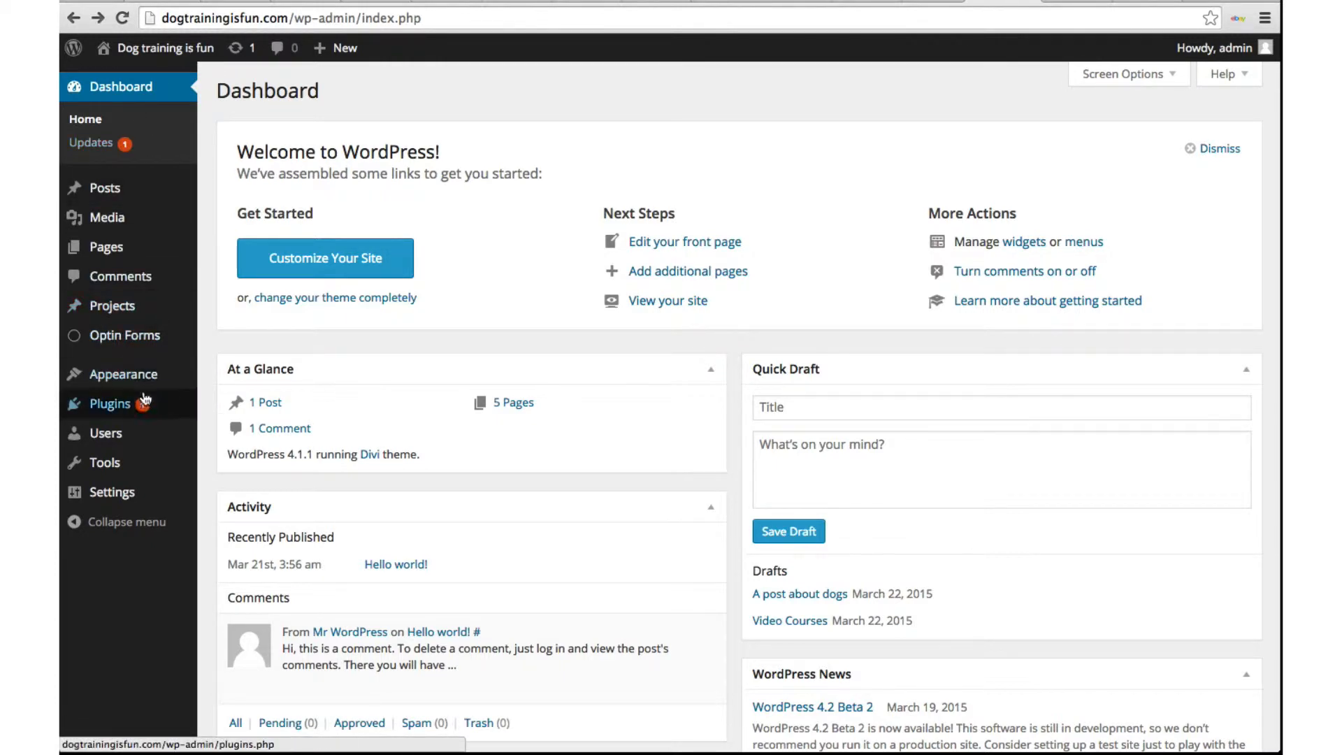
# Step: Go to Plugins > Add New and search the directory for 'wordpress seo'
pyautogui.moveTo(152, 413)
pyautogui.click(219, 431)
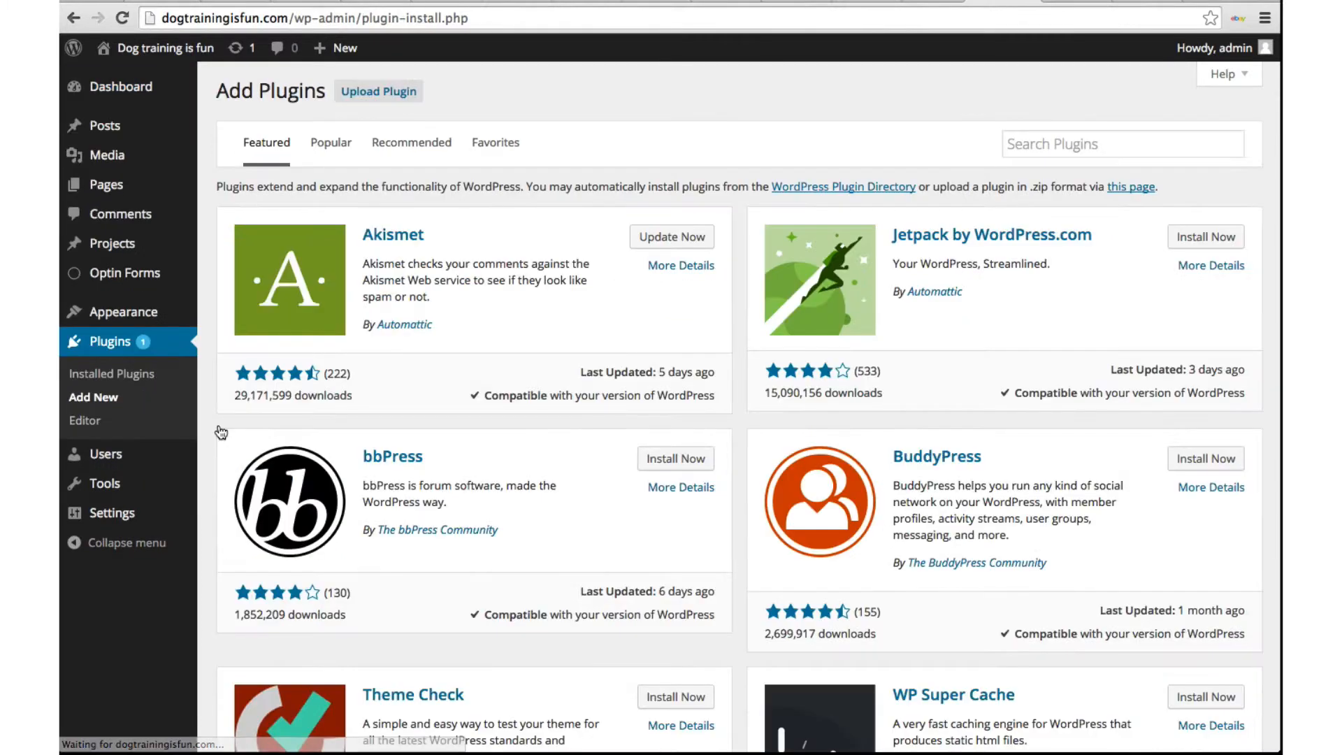
pyautogui.click(1088, 155)
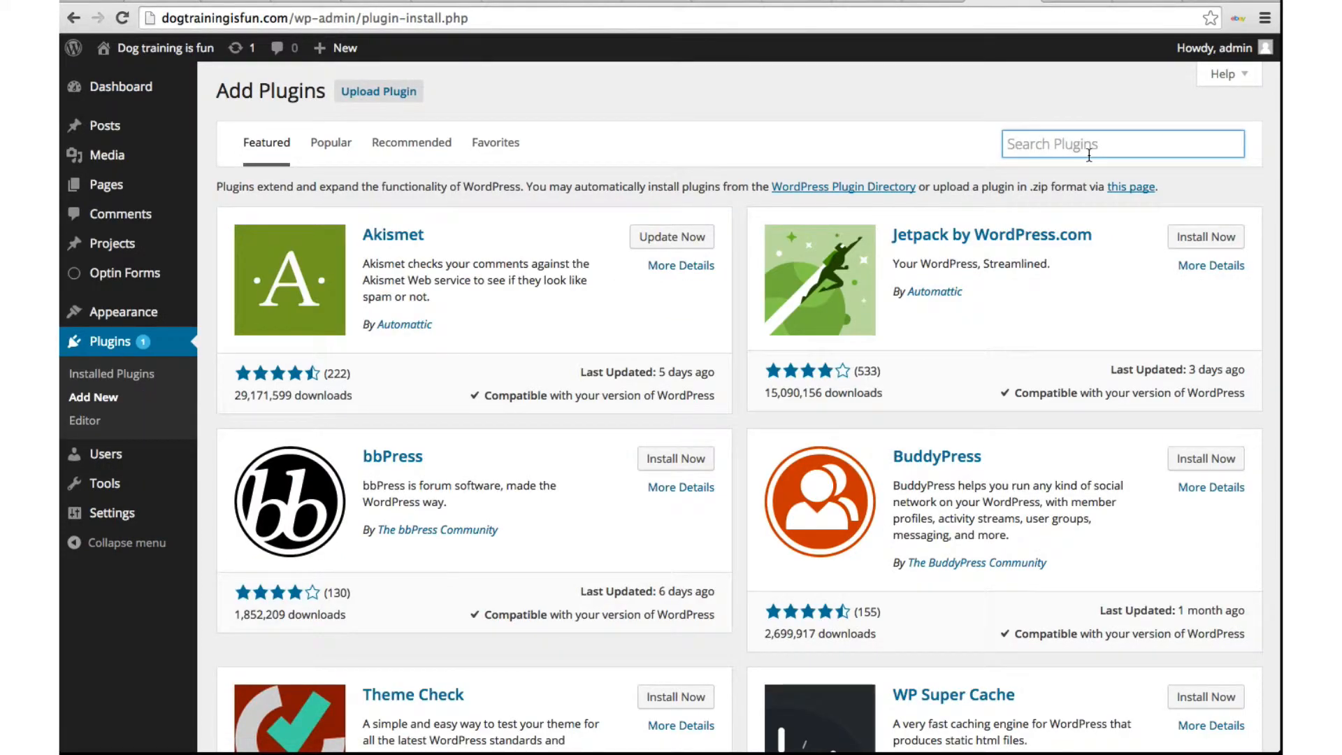
pyautogui.write('wordpress')
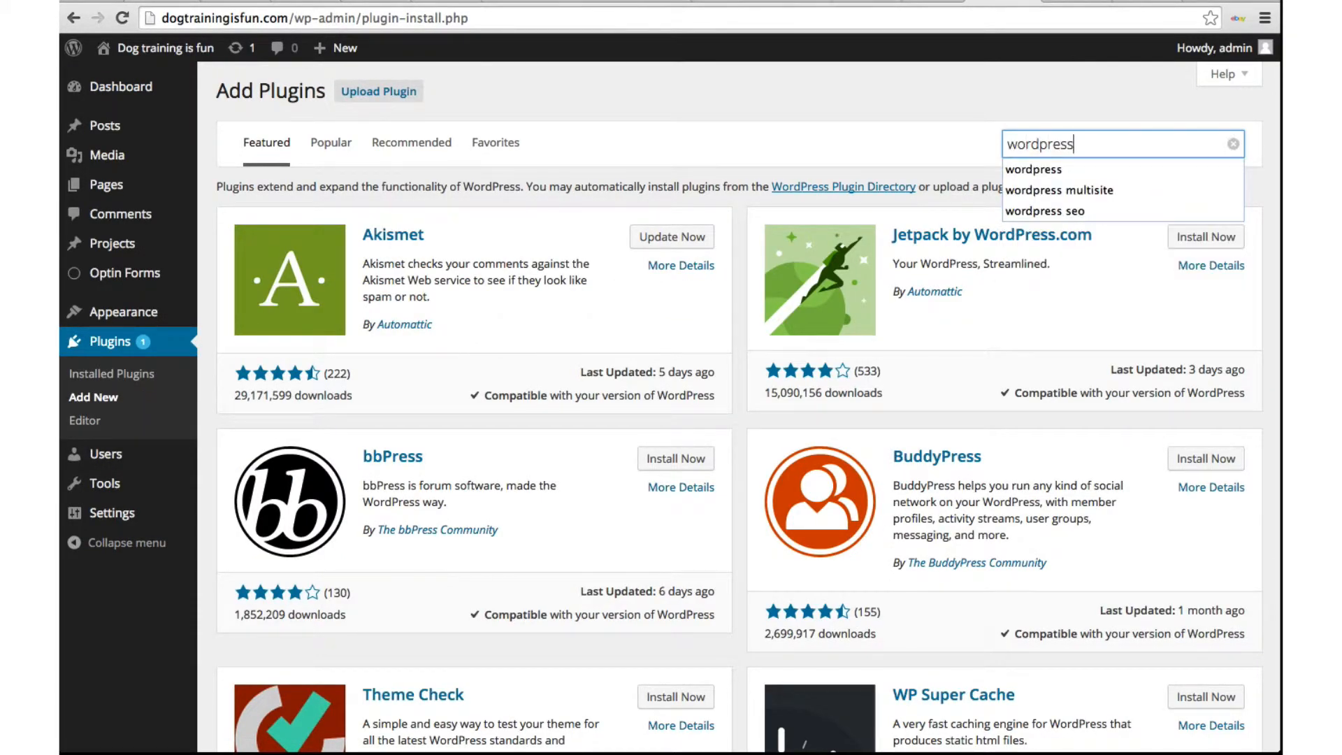
pyautogui.write(' seo')
pyautogui.press('Return')
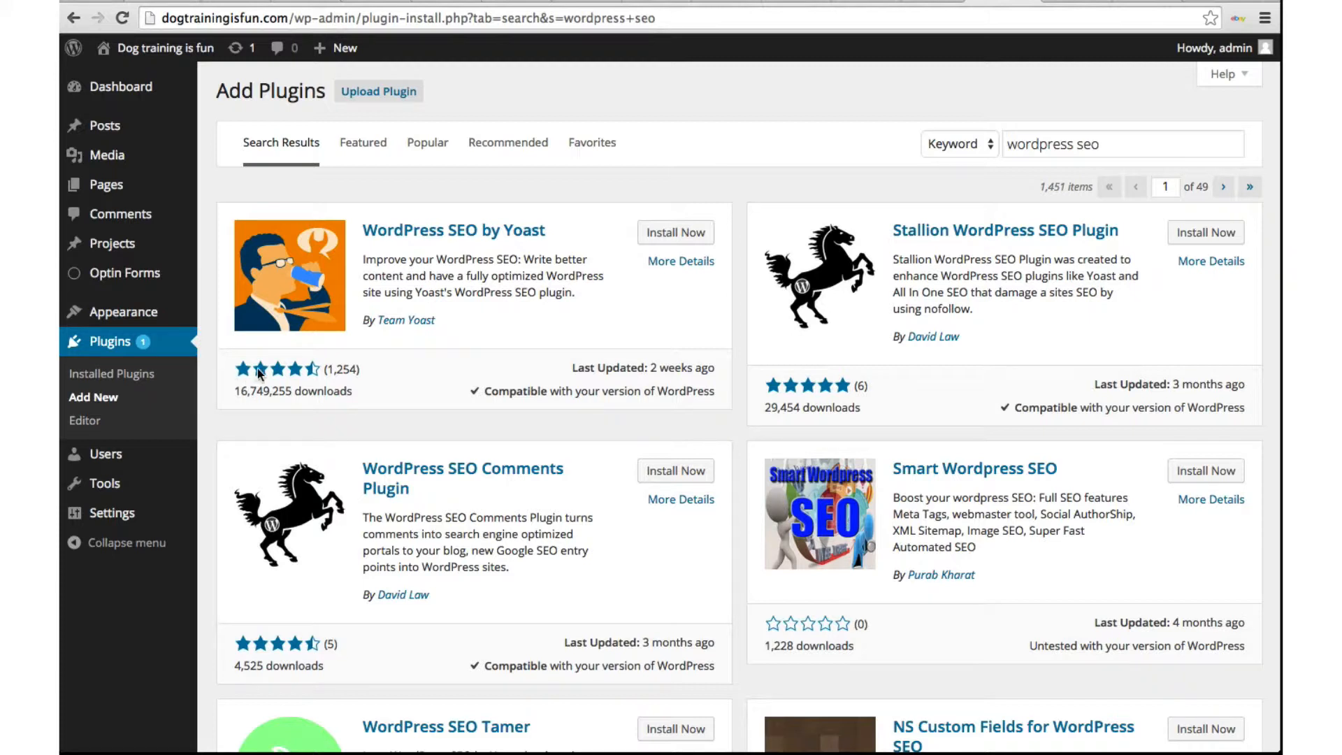
# Step: Install WordPress SEO by Yoast 1.7.4, confirm, and activate it
pyautogui.moveTo(313, 377)
pyautogui.click(679, 234)
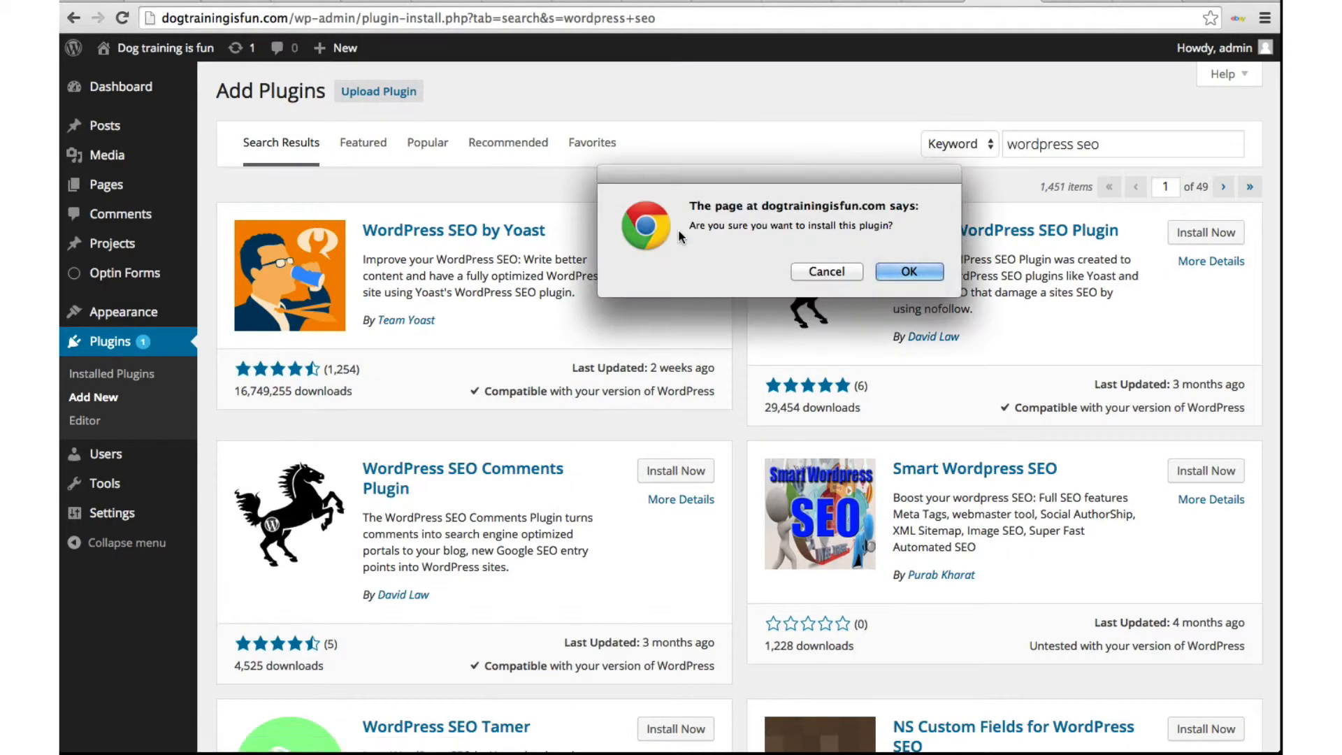
pyautogui.click(911, 273)
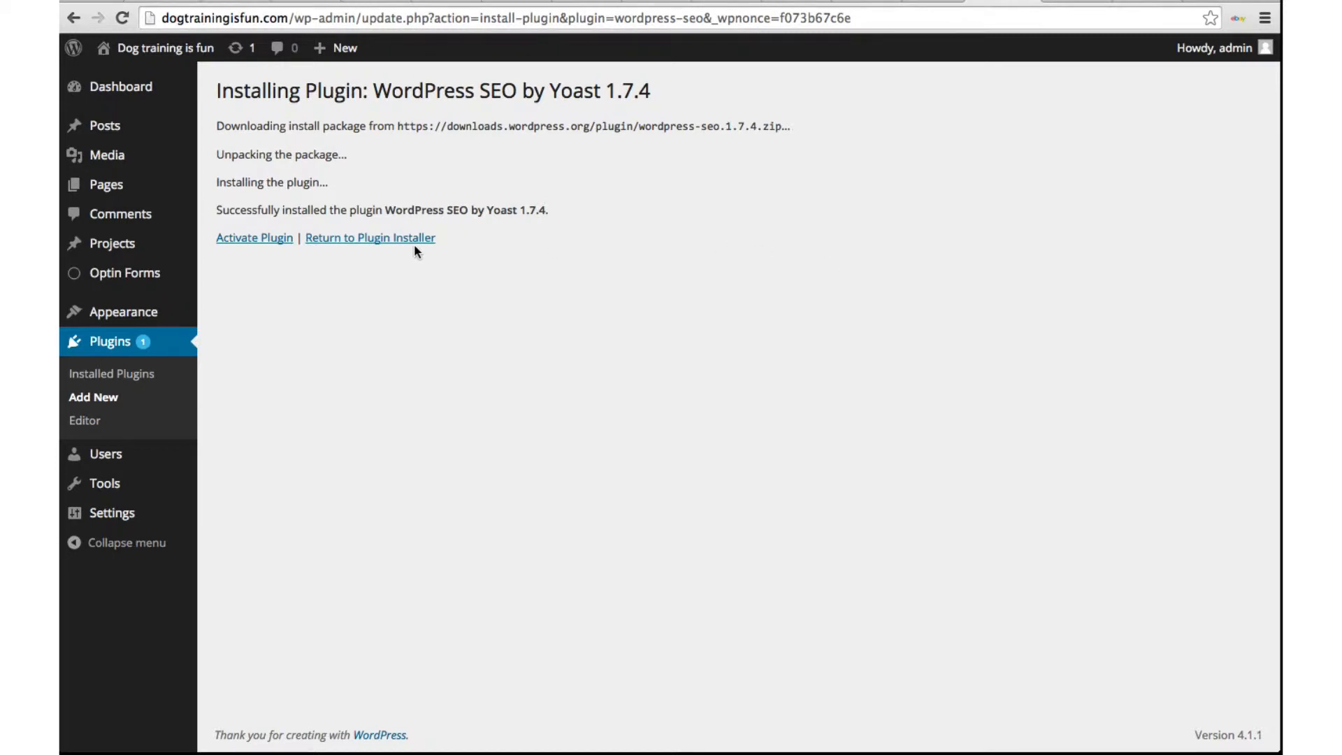
pyautogui.click(271, 241)
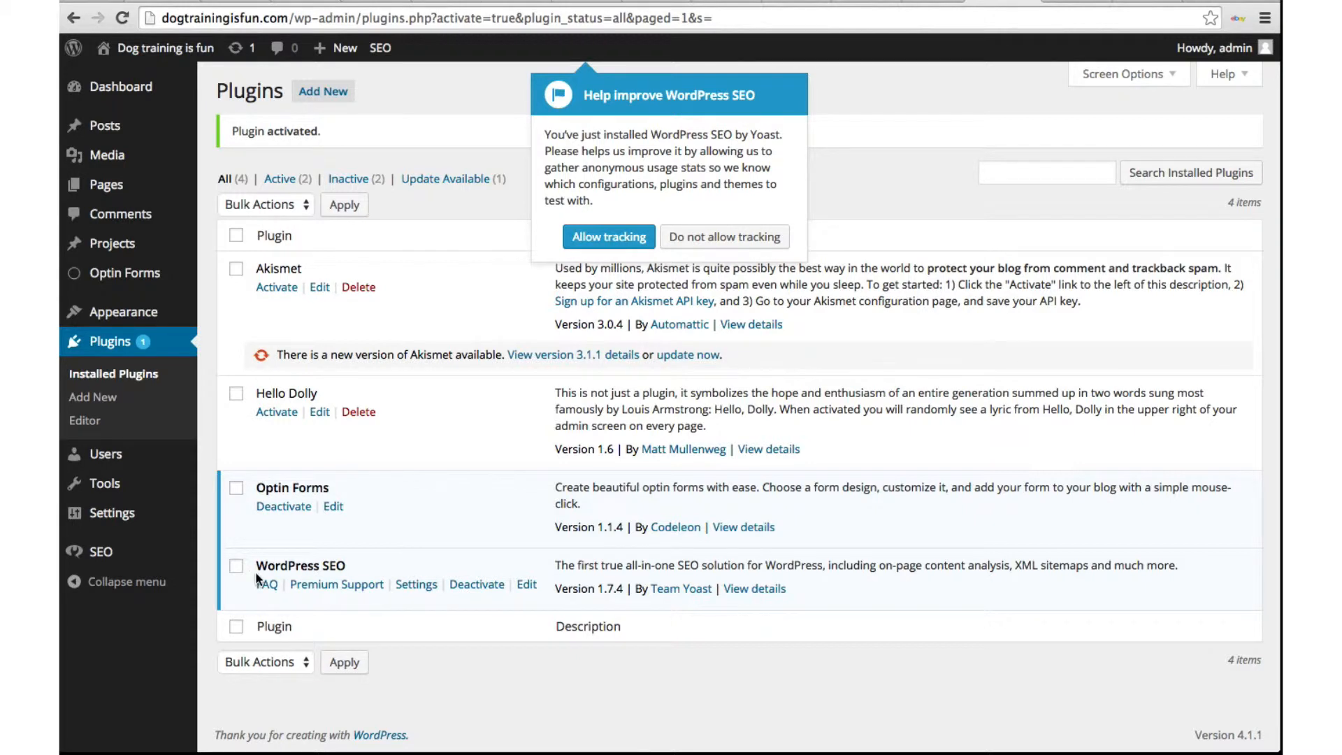
# Step: Open SEO > Titles & Metas, showing the General tab with title separator settings
pyautogui.moveTo(103, 556)
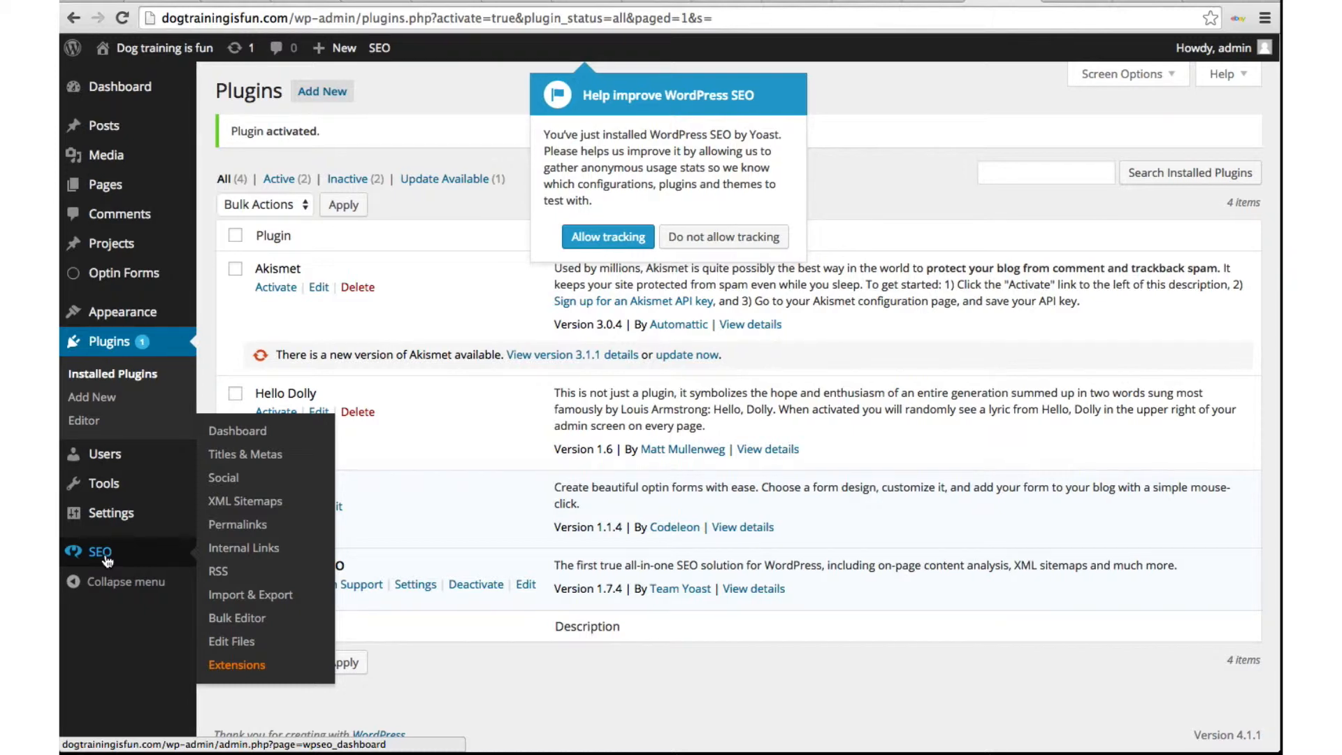
pyautogui.click(240, 435)
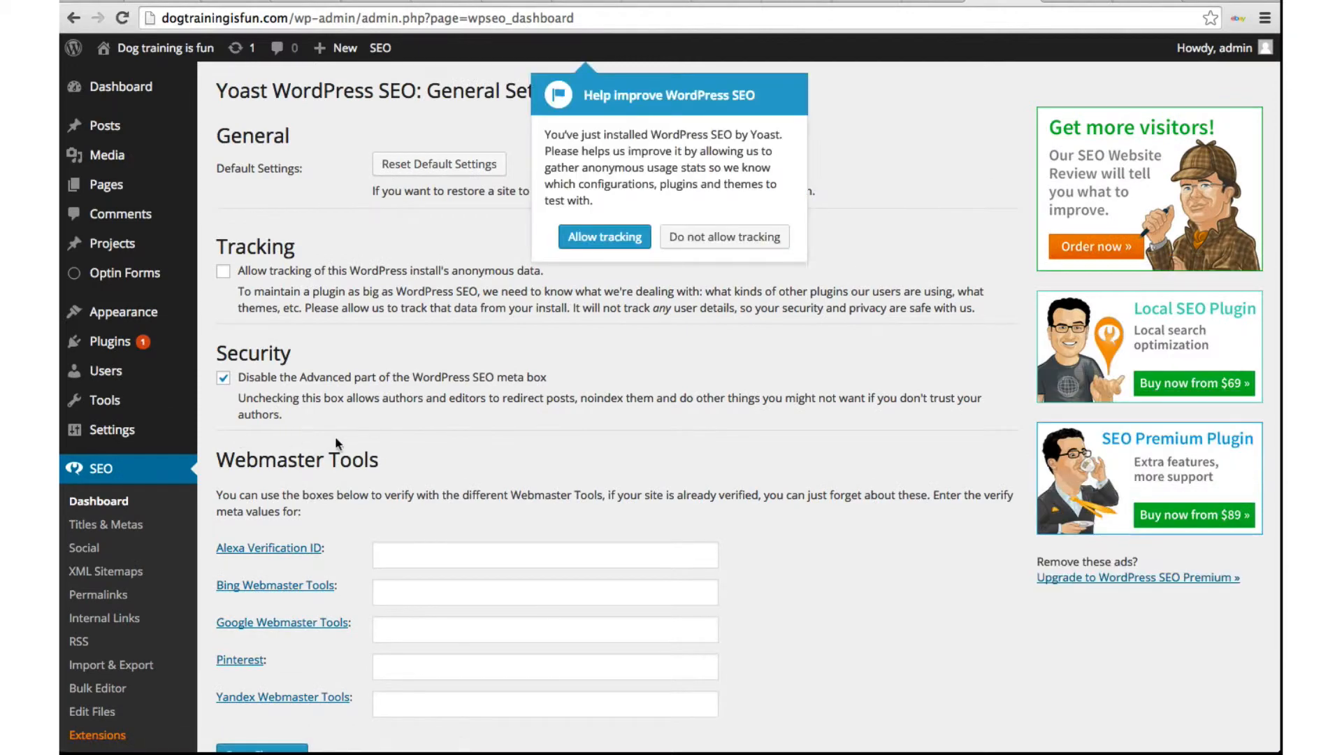
pyautogui.scroll(-3, 378, 442)
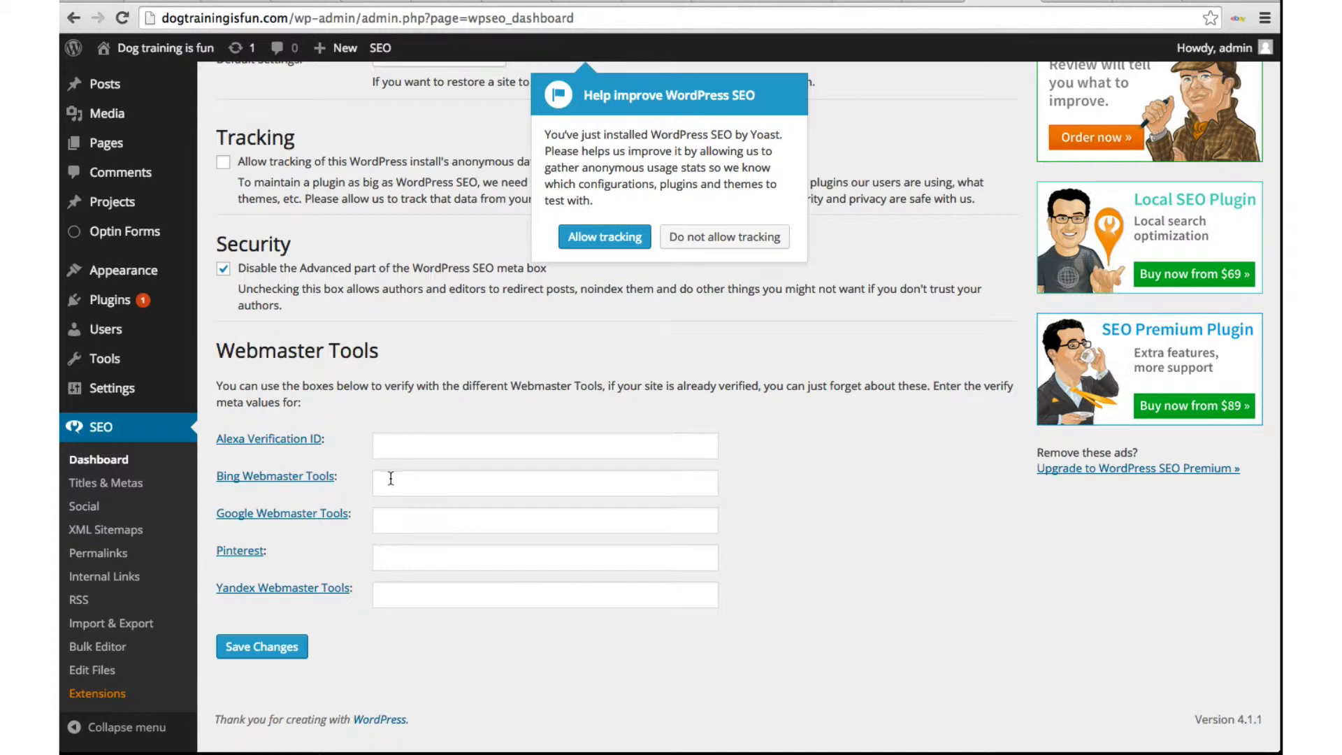
pyautogui.scroll(1, 391, 478)
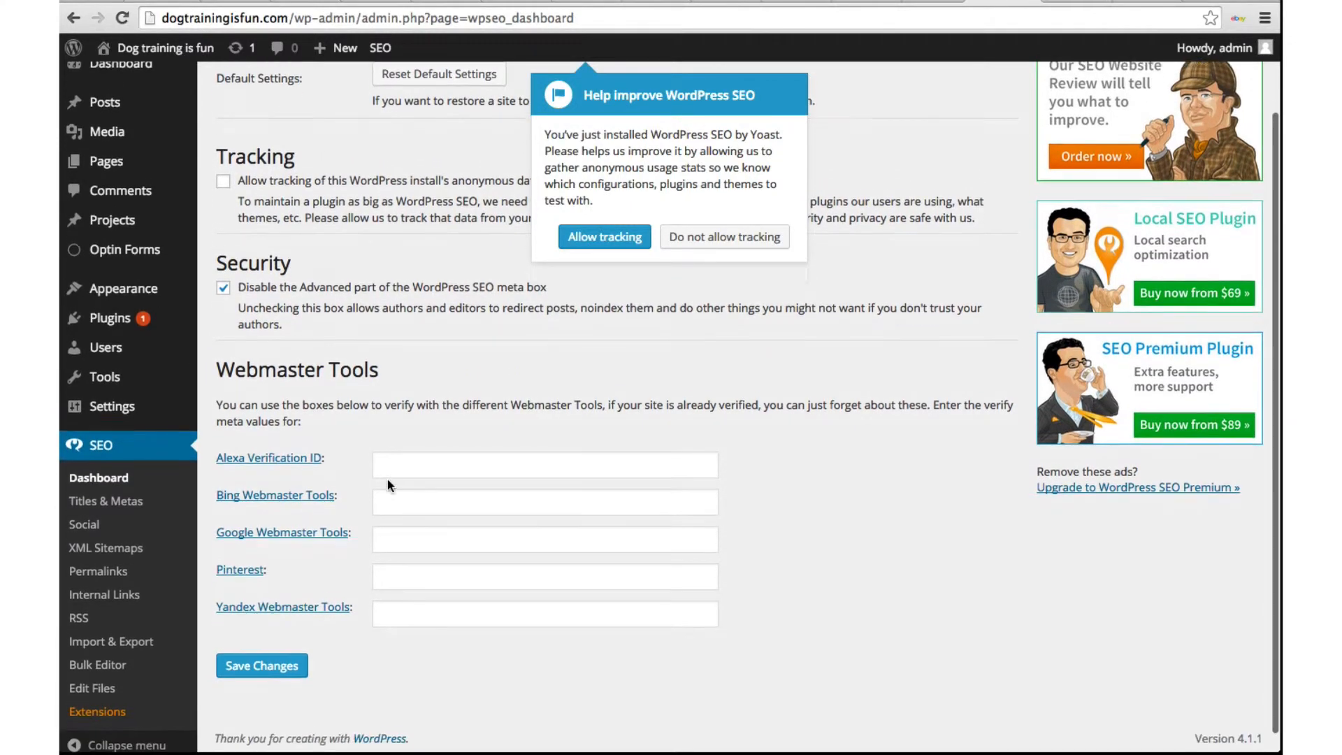
pyautogui.scroll(-1, 389, 482)
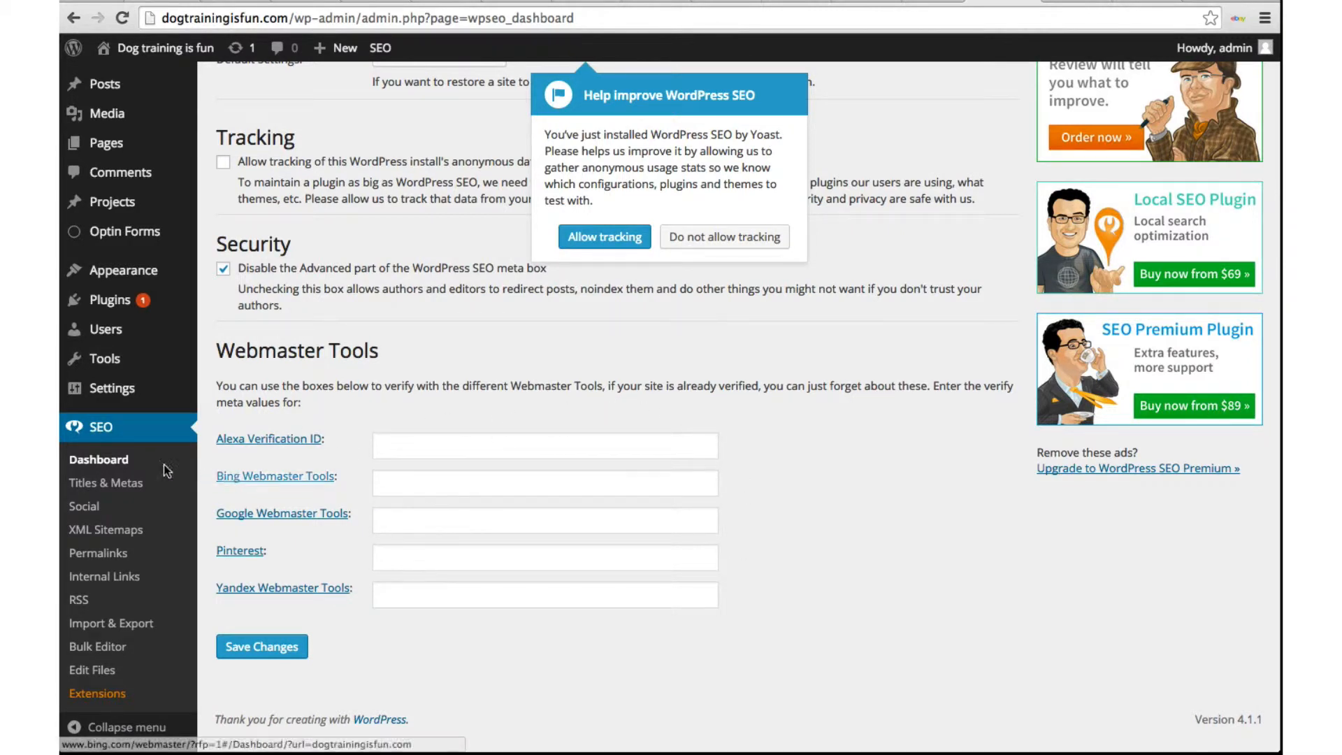
pyautogui.click(122, 484)
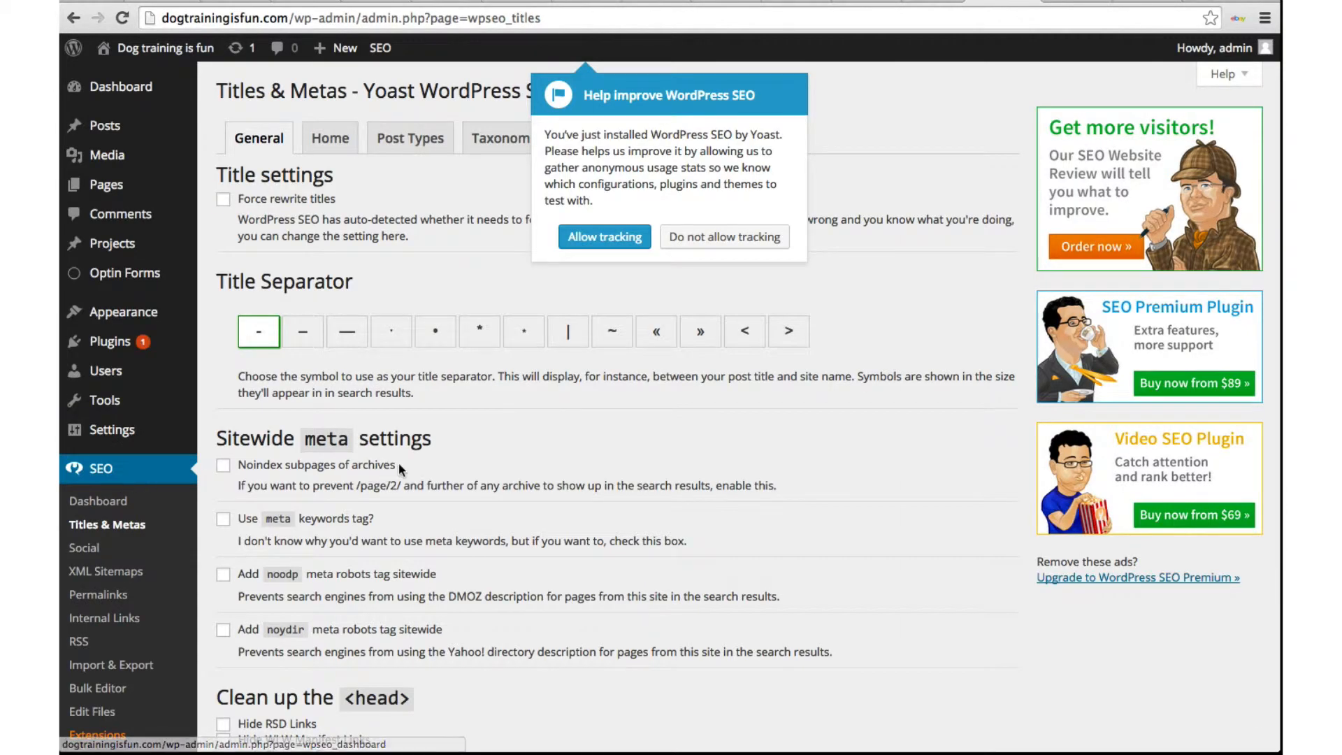
# Step: Open the Video Courses page in the editor from the All Pages list
pyautogui.scroll(-5, 400, 465)
pyautogui.scroll(5, 400, 465)
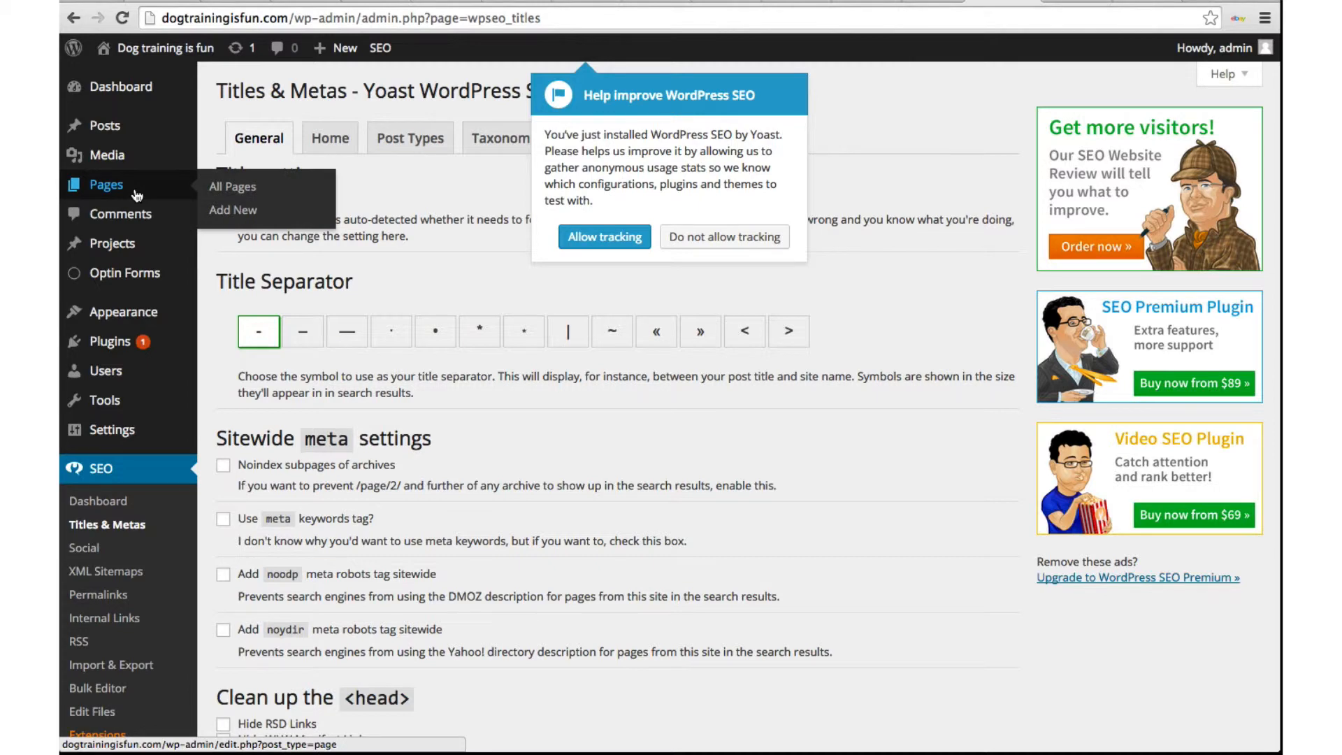
pyautogui.click(215, 190)
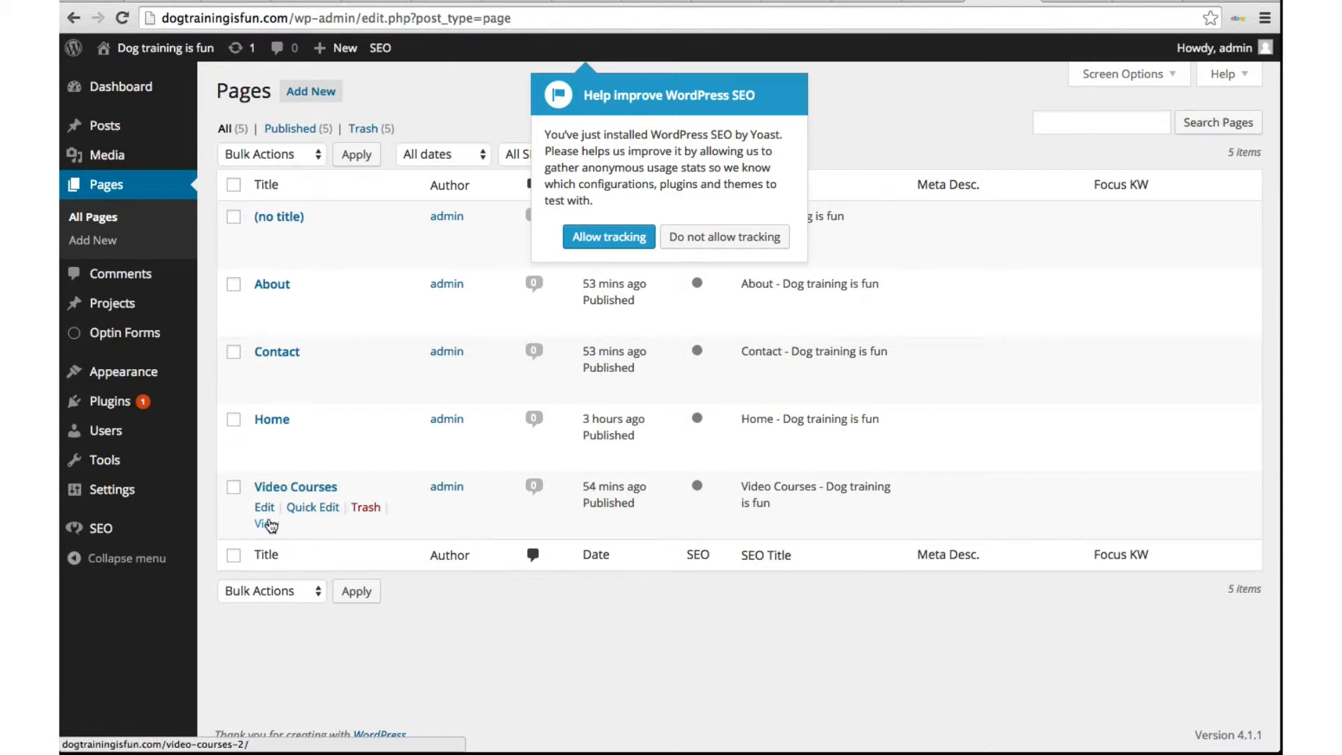
pyautogui.click(264, 508)
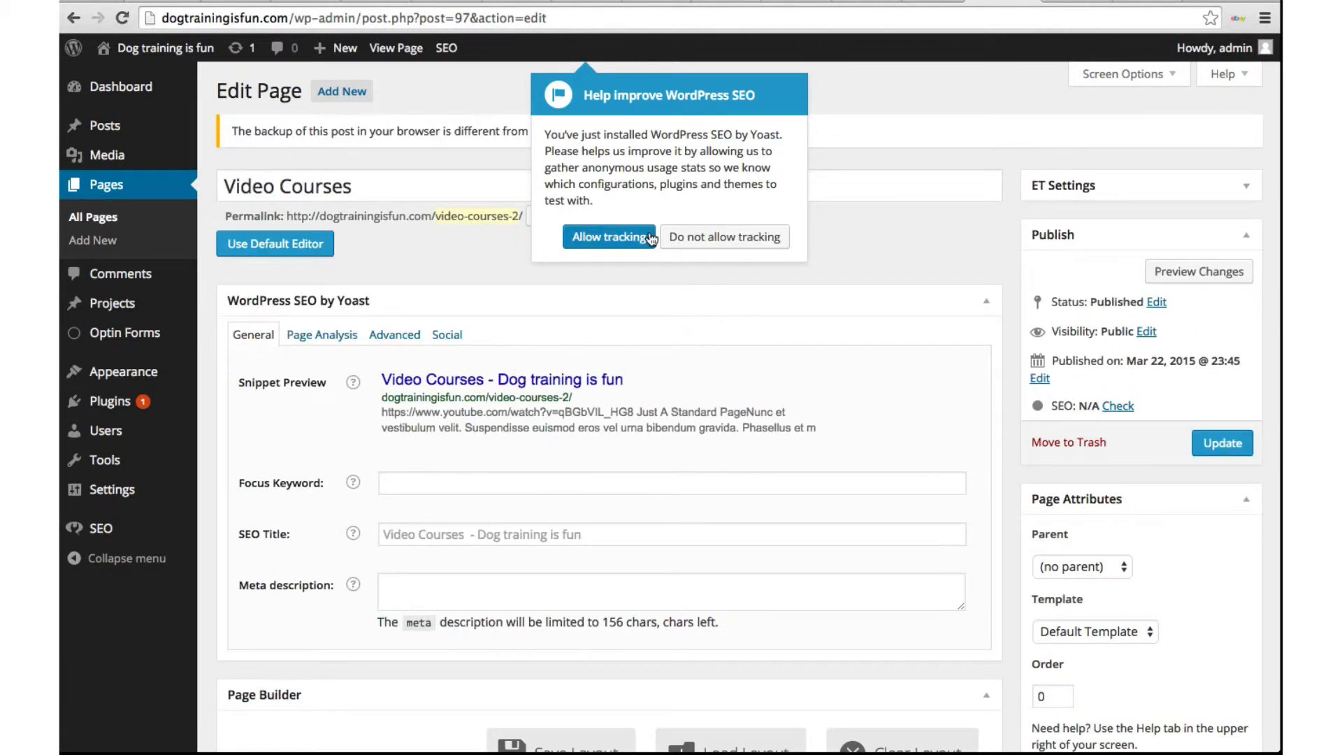
# Step: Decline Yoast usage tracking and set the focus keyword to 'dog training video course'
pyautogui.click(677, 239)
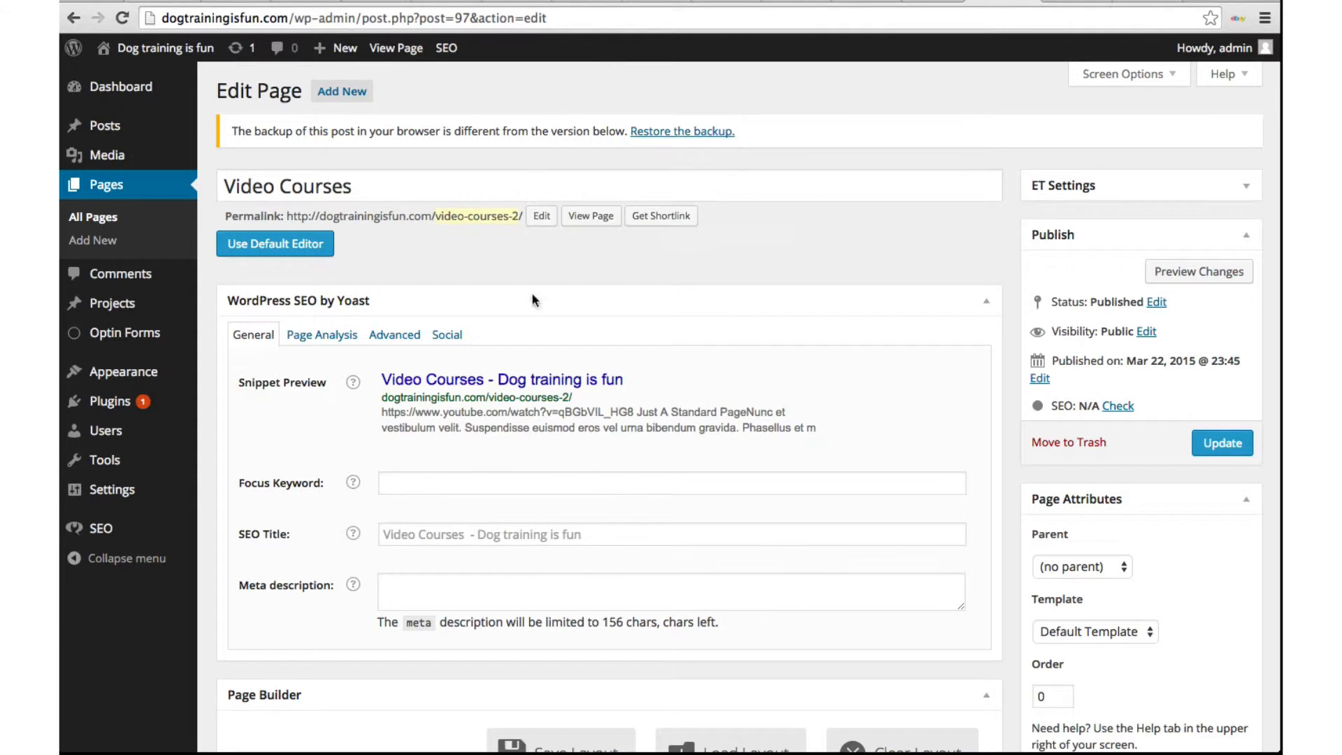
pyautogui.scroll(-5, 396, 349)
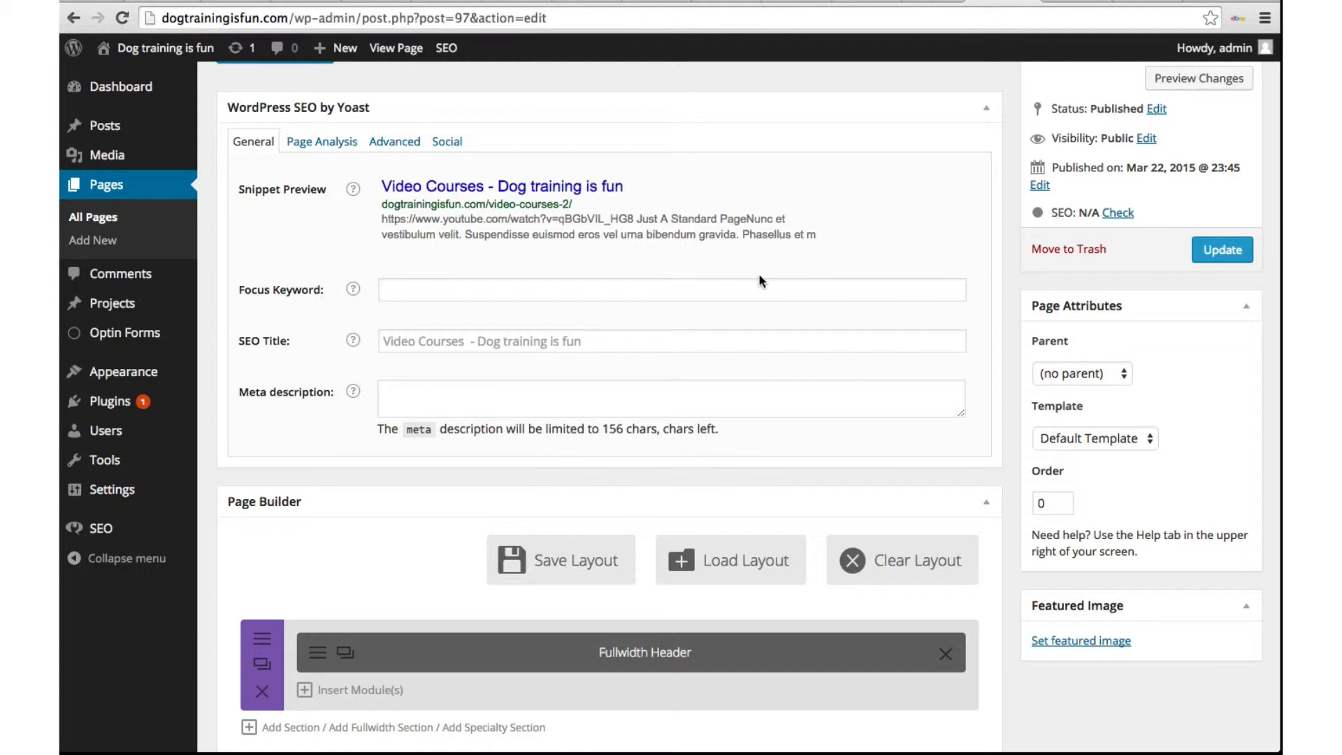
pyautogui.click(495, 289)
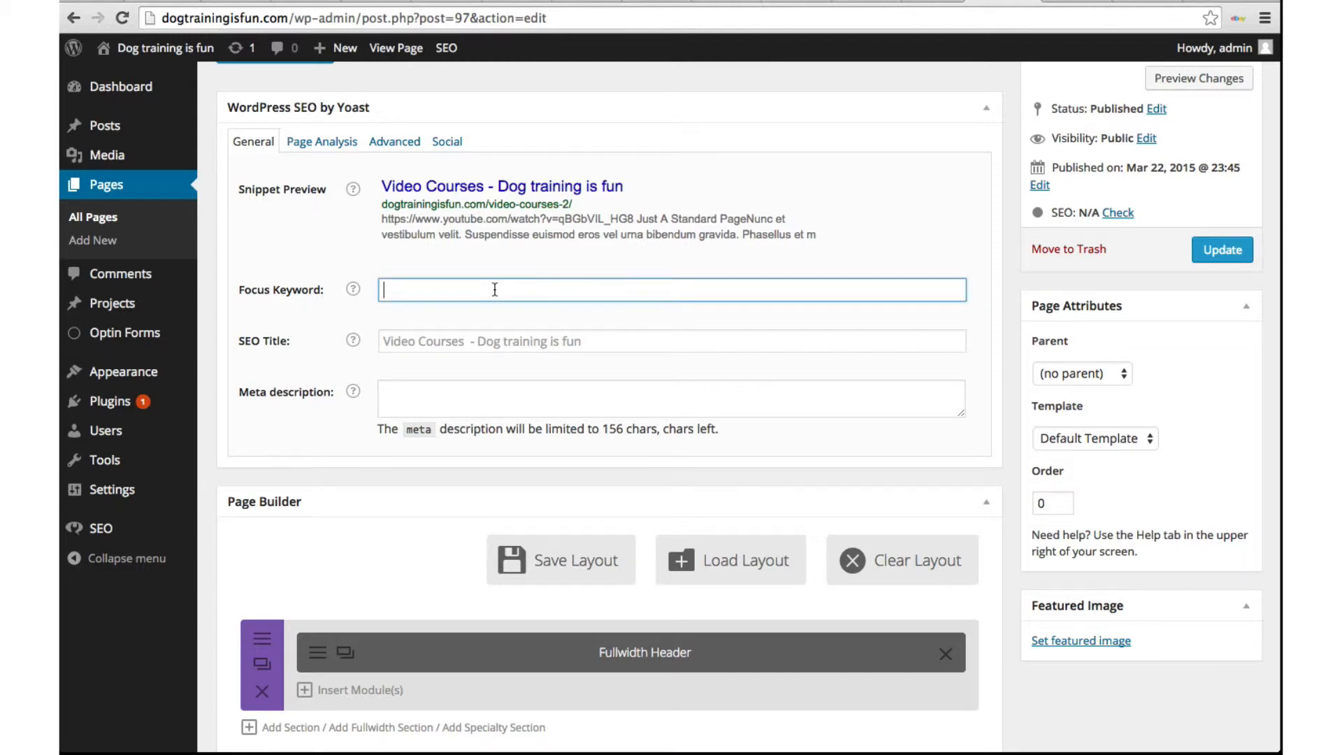
pyautogui.write('dog tr')
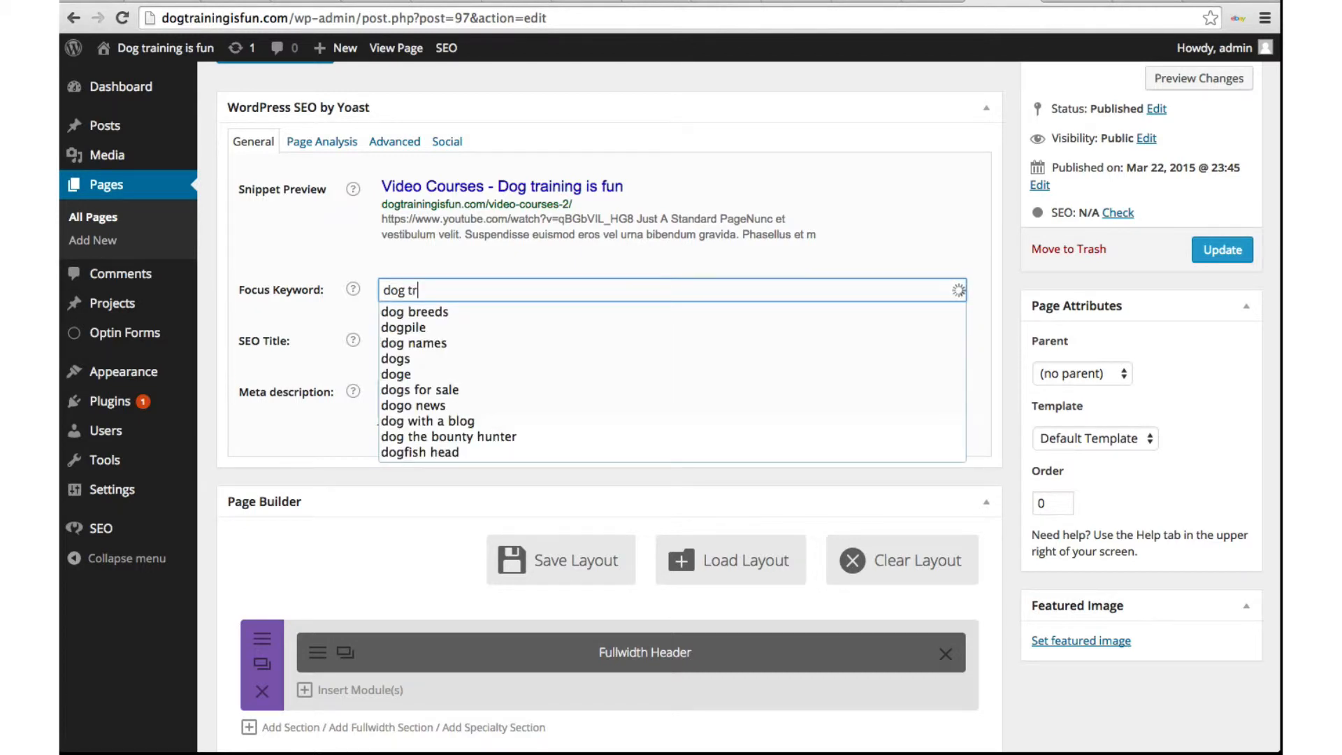
pyautogui.write('aining video')
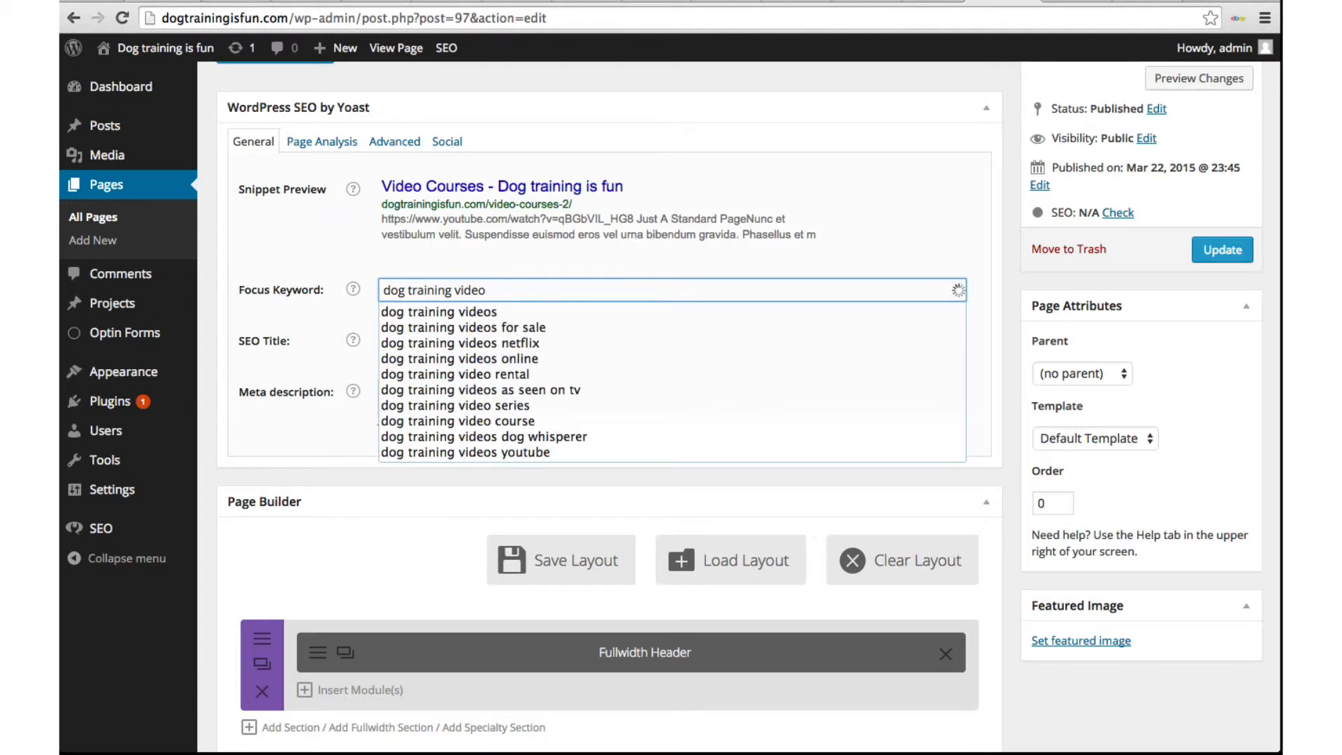
pyautogui.click(467, 422)
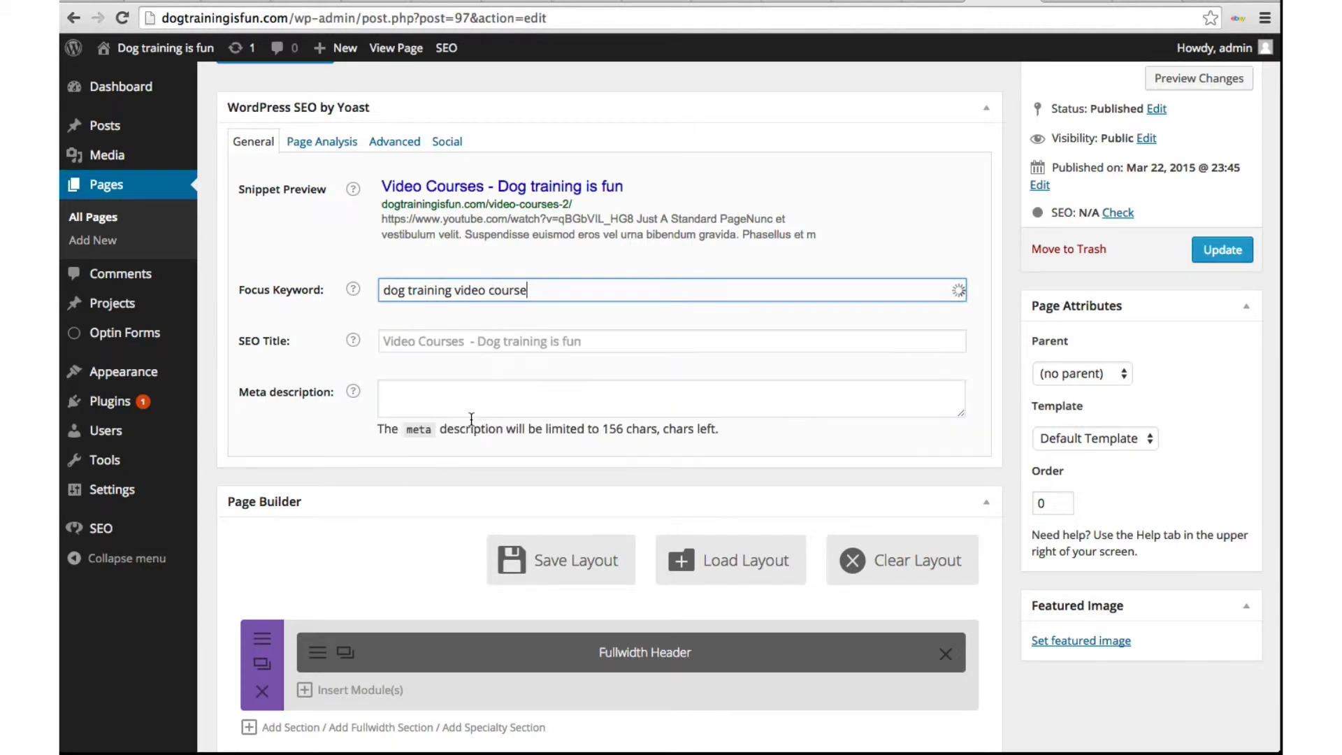
pyautogui.click(433, 344)
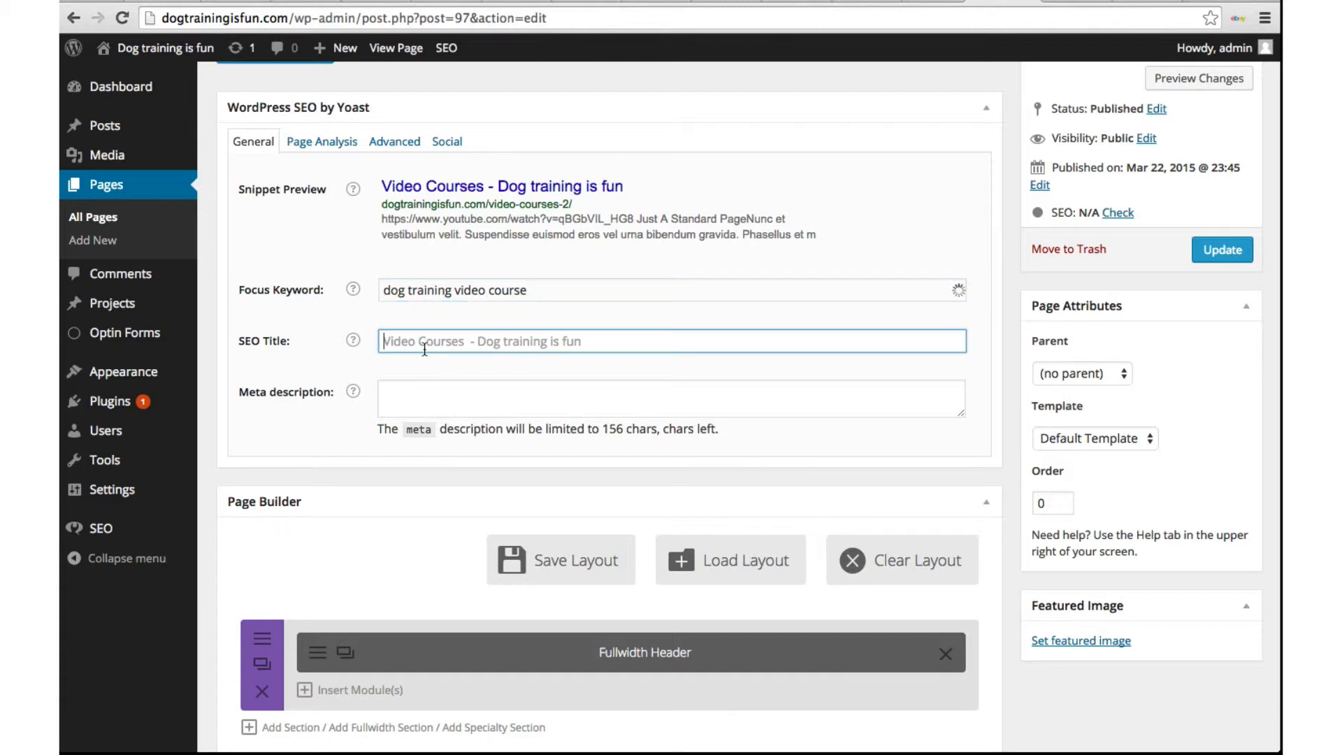
# Step: Enter the SEO title 'Dog training video course' and the meta description 'Example text'
pyautogui.write('Dog trai')
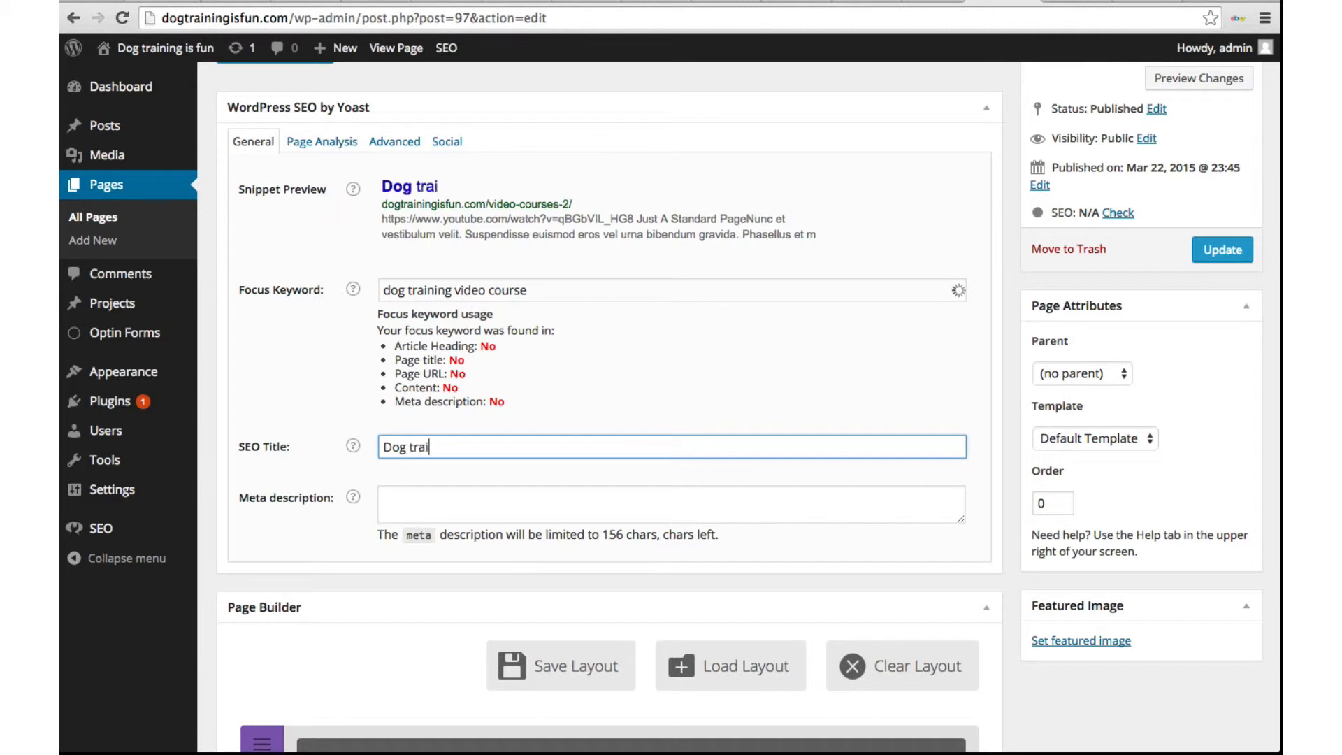
pyautogui.write('ning video course')
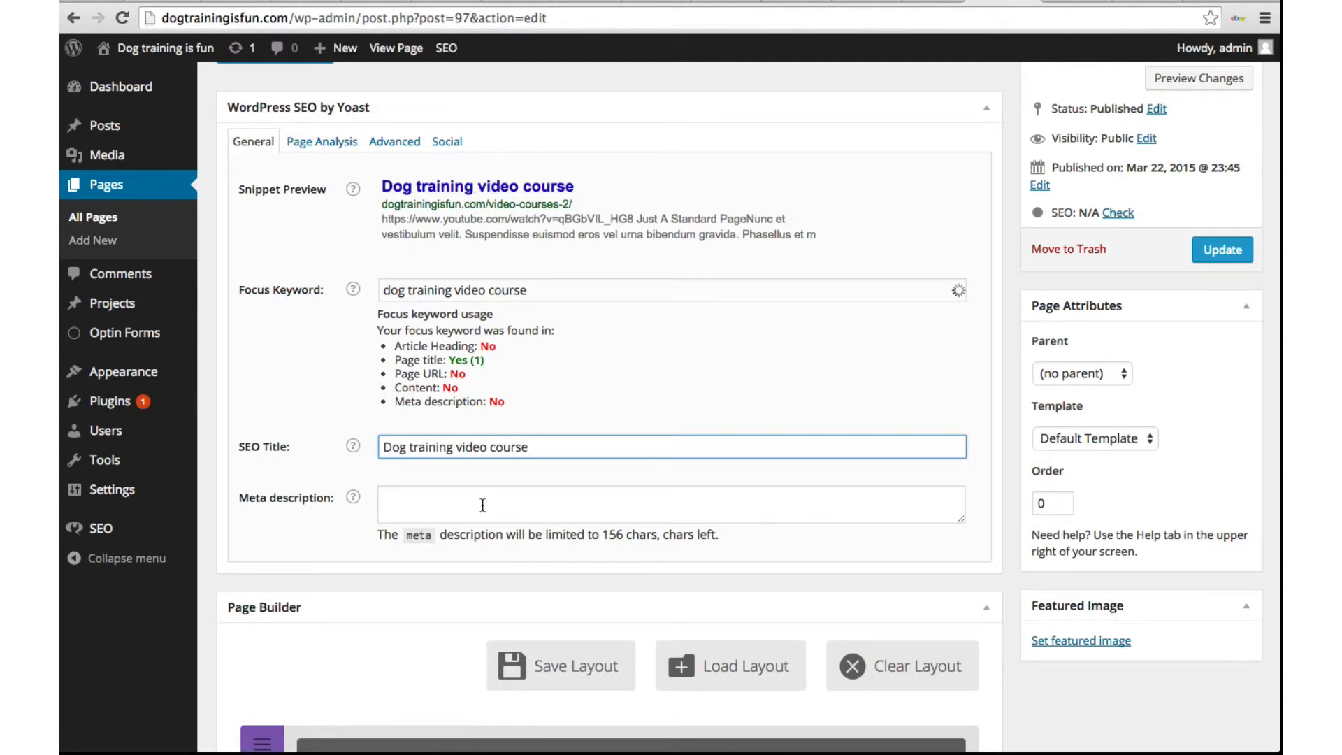
pyautogui.click(443, 497)
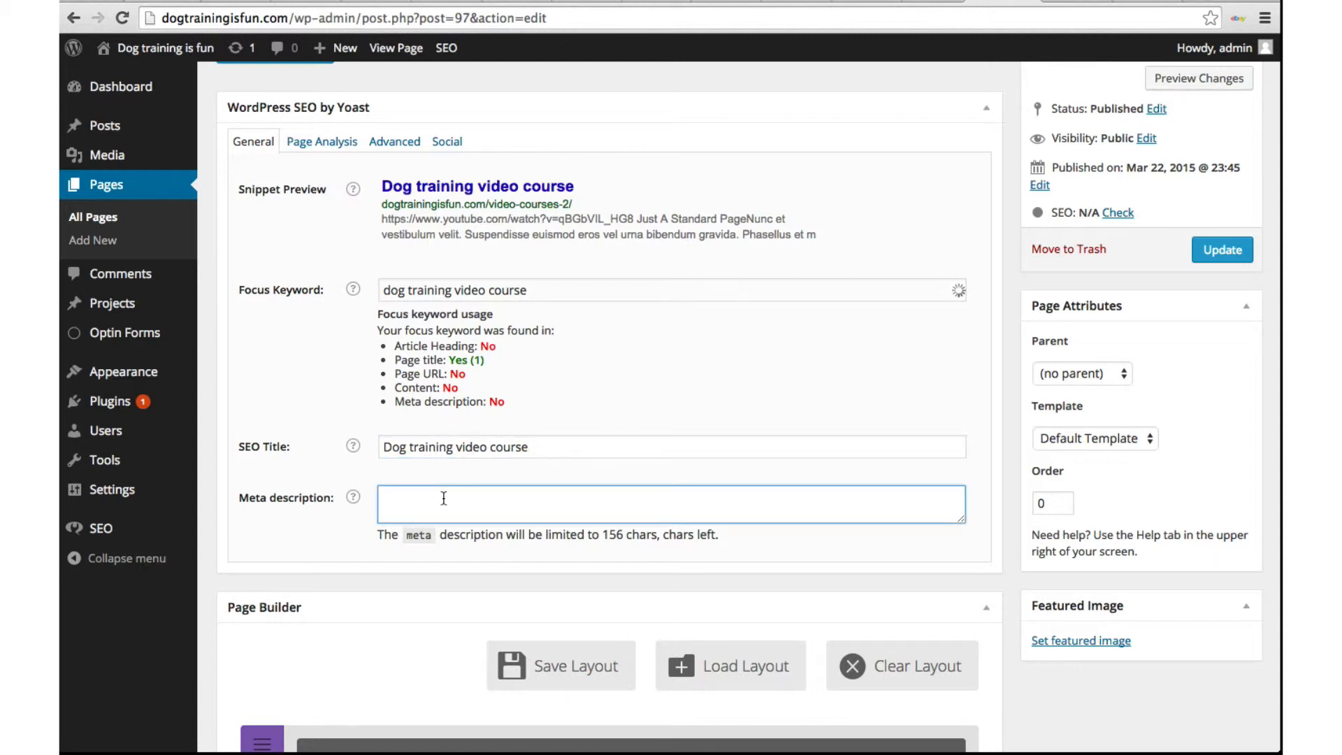
pyautogui.write('Example tex')
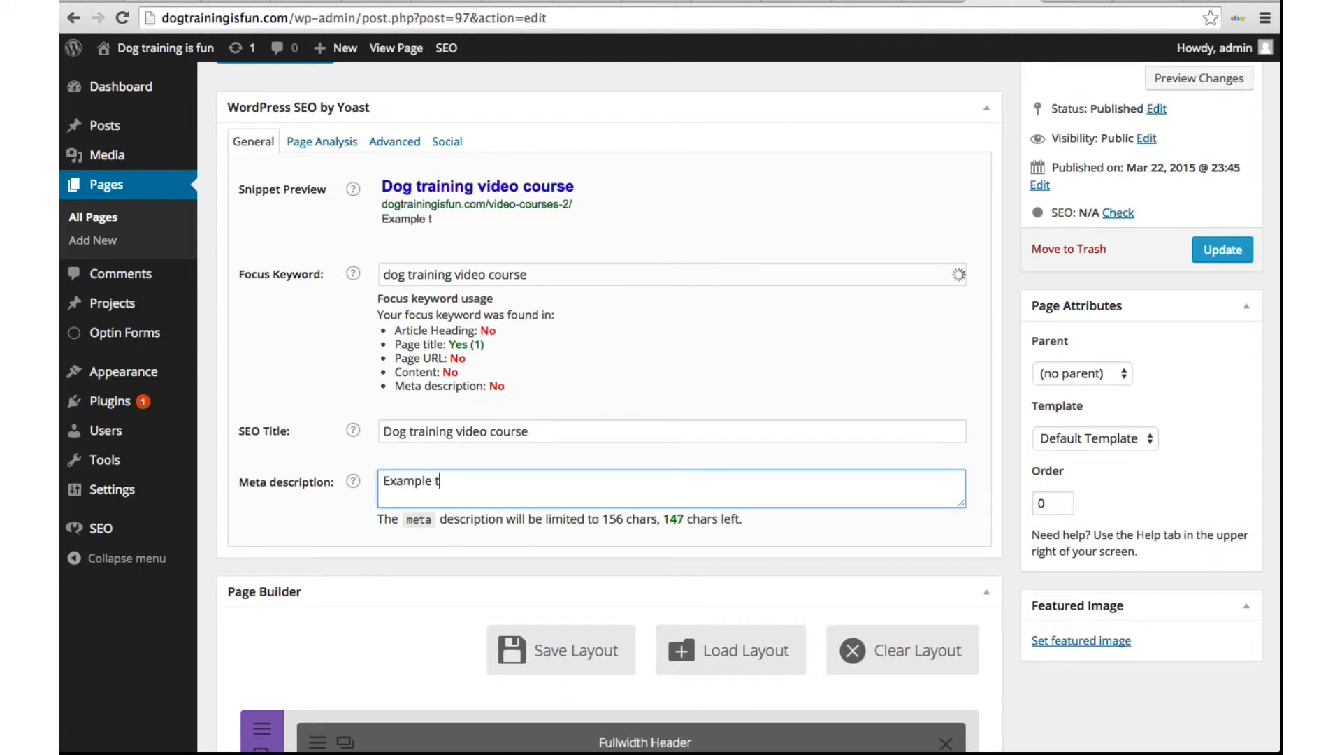
pyautogui.write('t')
# Step: Review Yoast's Page Analysis, highlighting the 'very difficult' readability rating and 0% keyword density
pyautogui.click(308, 142)
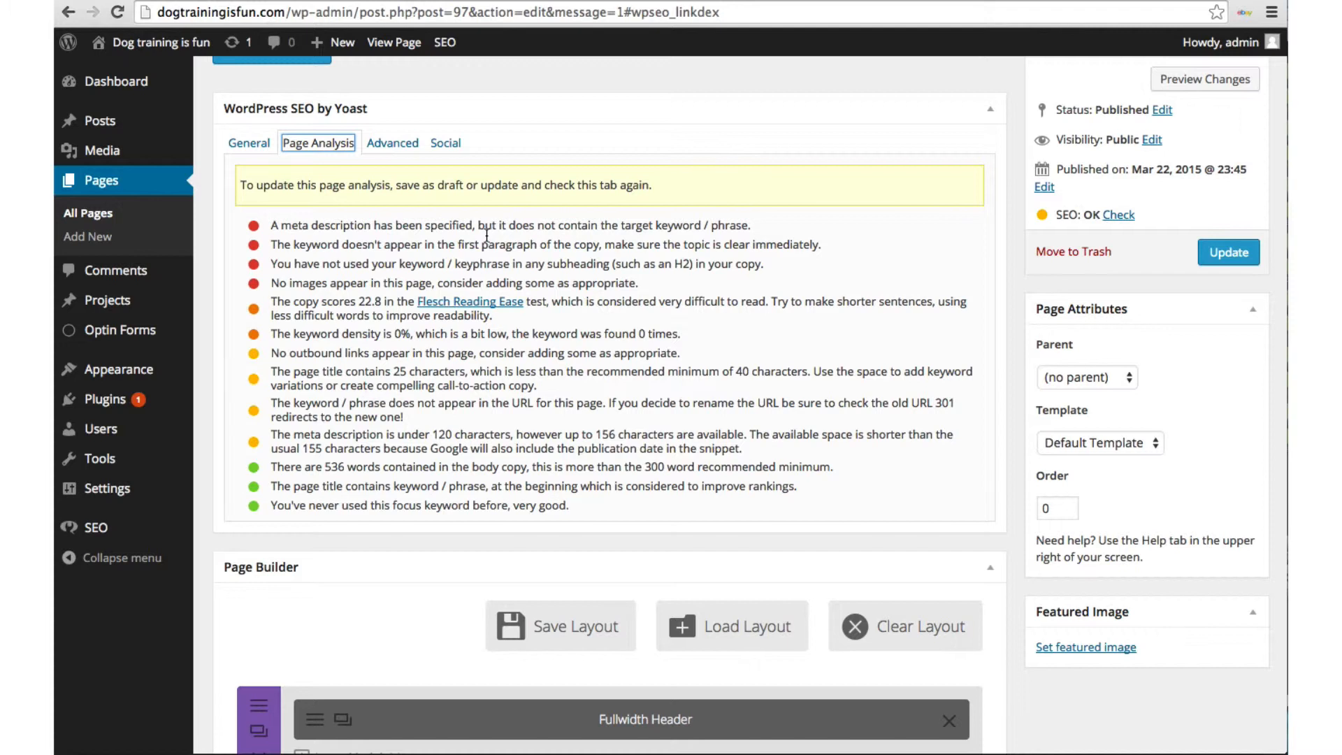
pyautogui.scroll(-1, 487, 235)
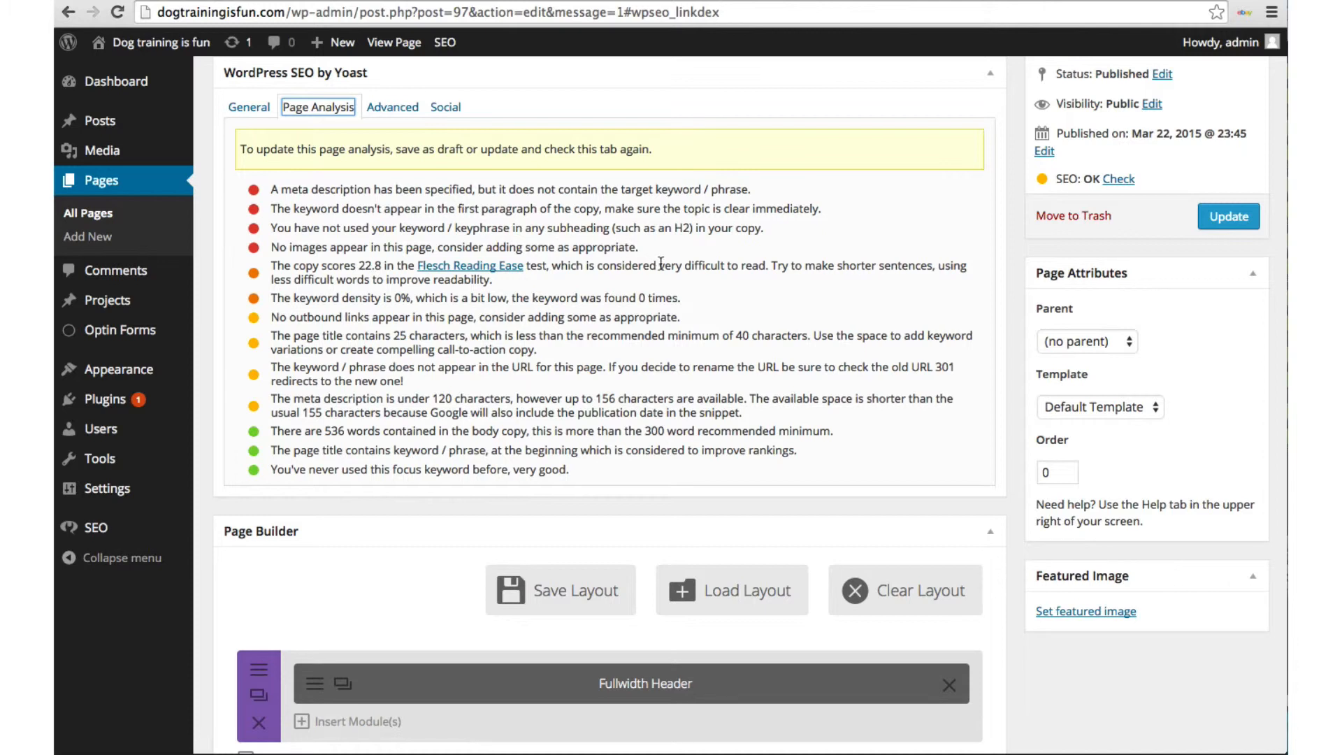
pyautogui.moveTo(659, 264); pyautogui.dragTo(734, 262)
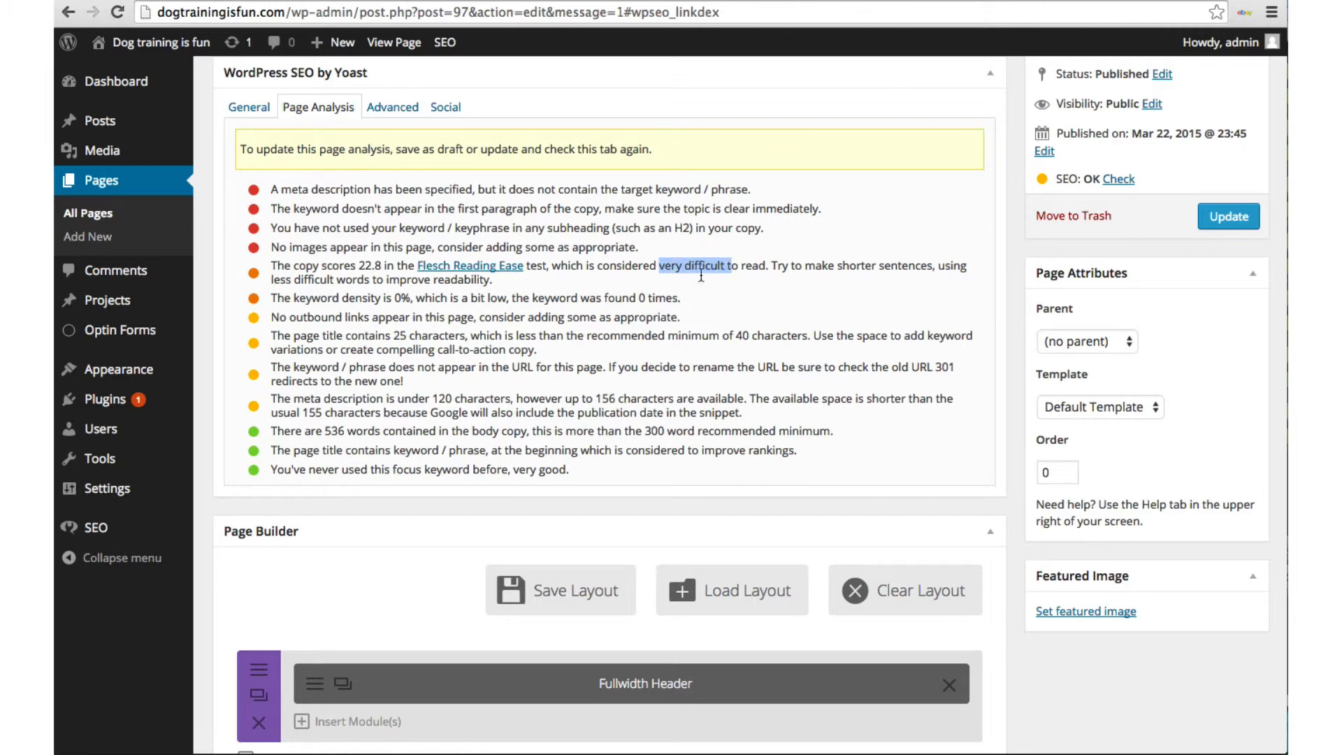
pyautogui.scroll(1, 329, 294)
pyautogui.click(337, 297)
pyautogui.moveTo(338, 297); pyautogui.dragTo(411, 290)
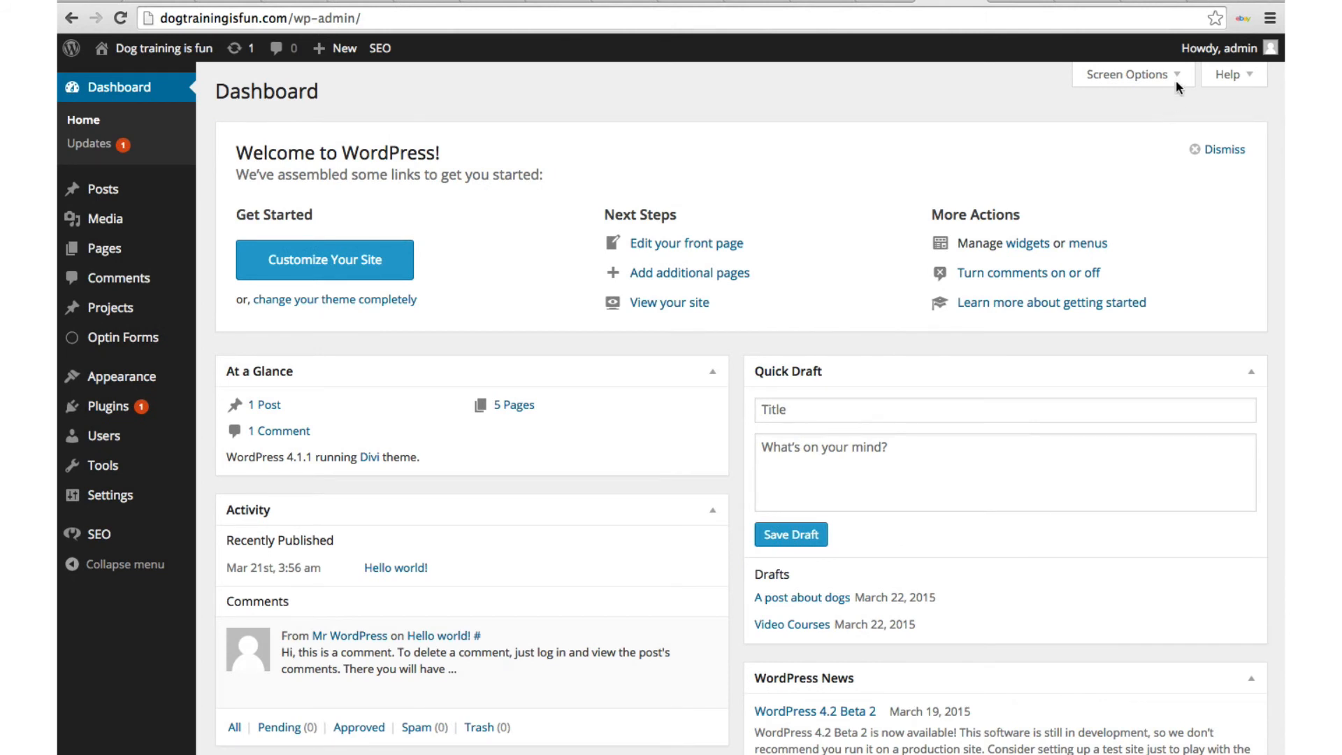
pyautogui.moveTo(1195, 50)
pyautogui.click(1162, 135)
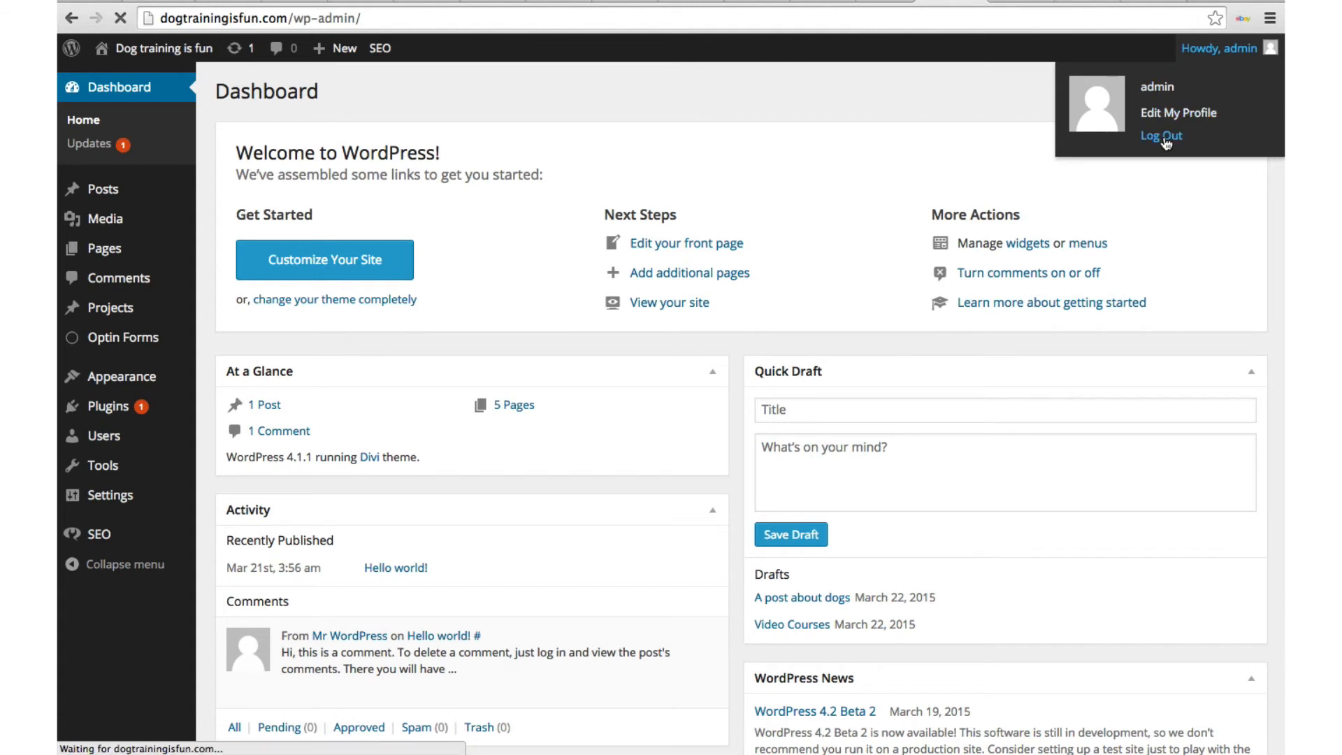
pyautogui.click(488, 18)
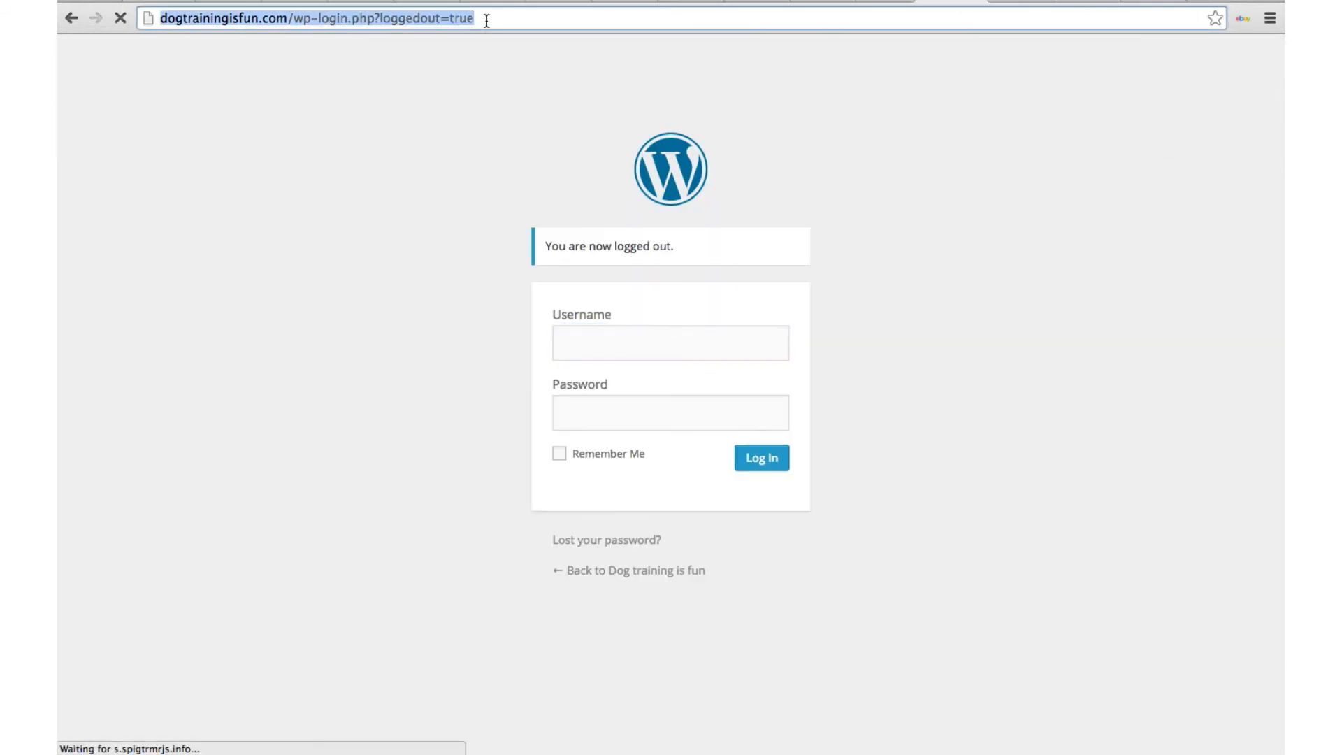
pyautogui.write('www.dogtrainingisfun.com')
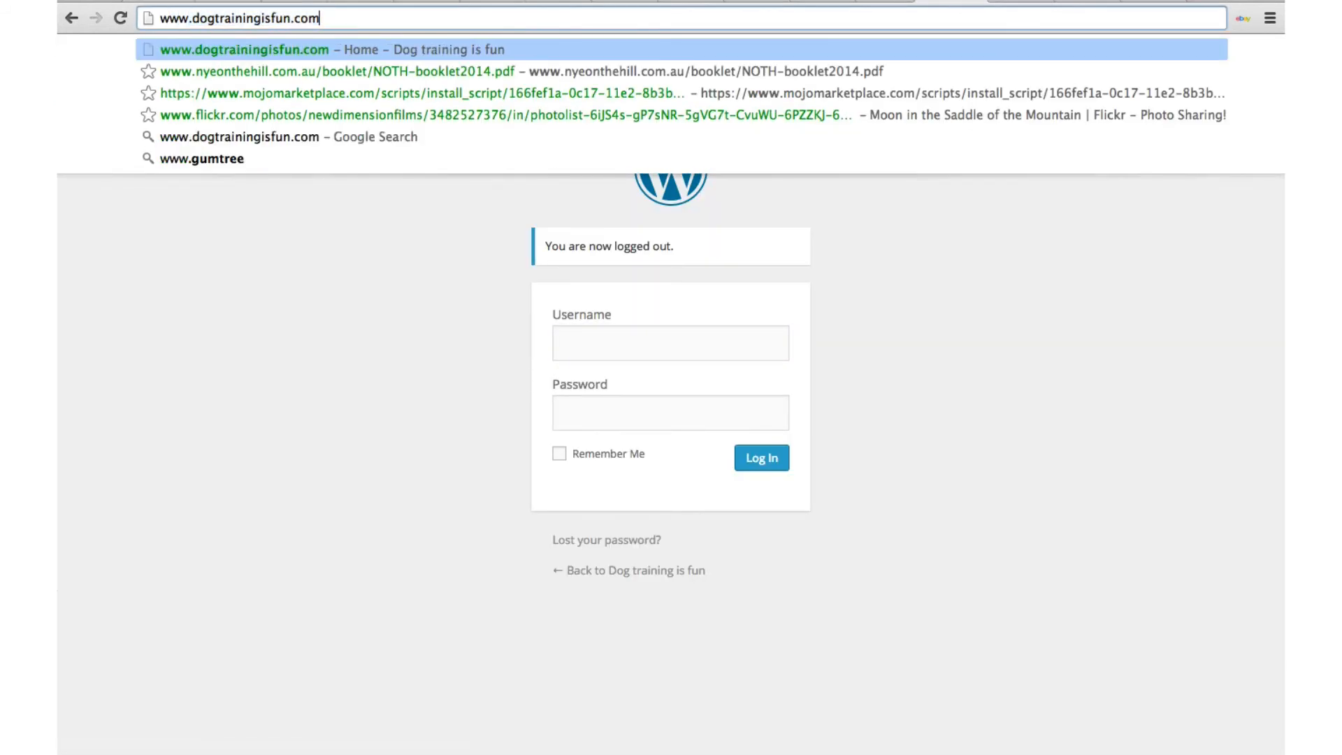
pyautogui.press('Return')
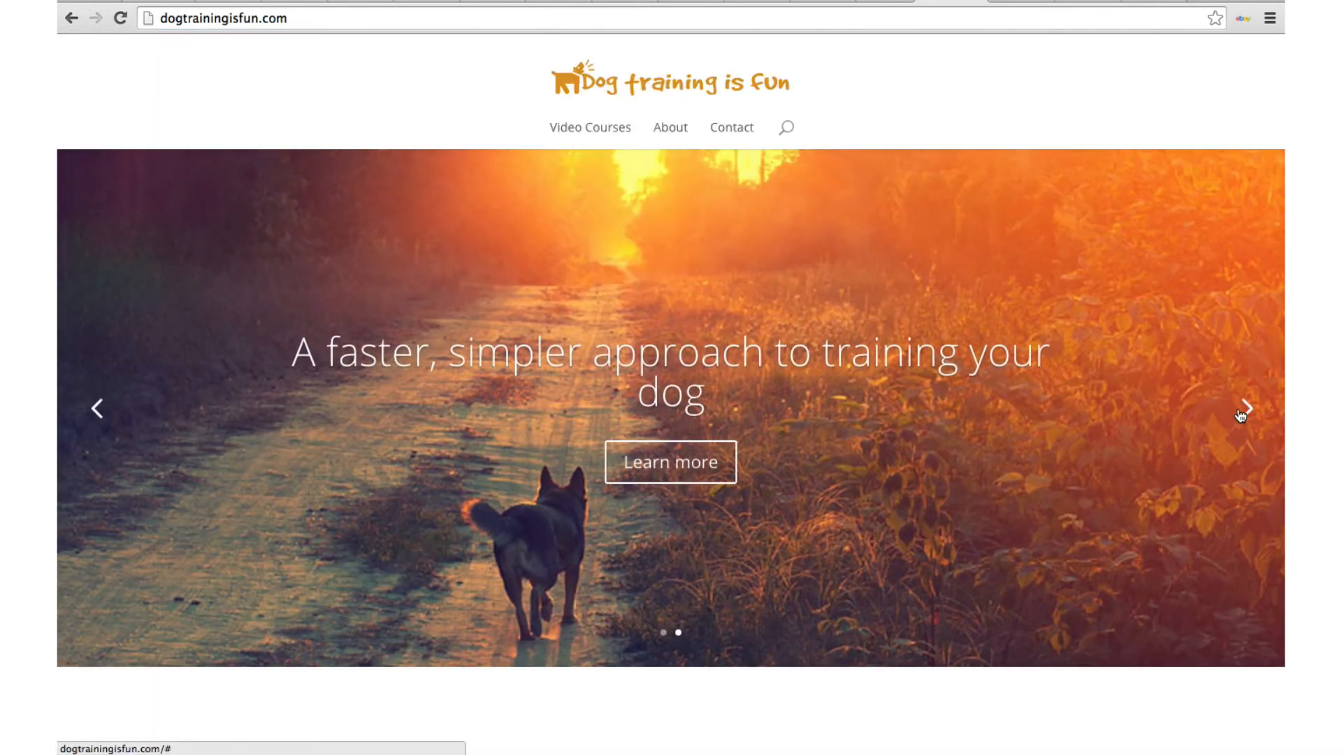
# Step: Advance the home page slider to the puppy slide and browse the page sections
pyautogui.click(1246, 410)
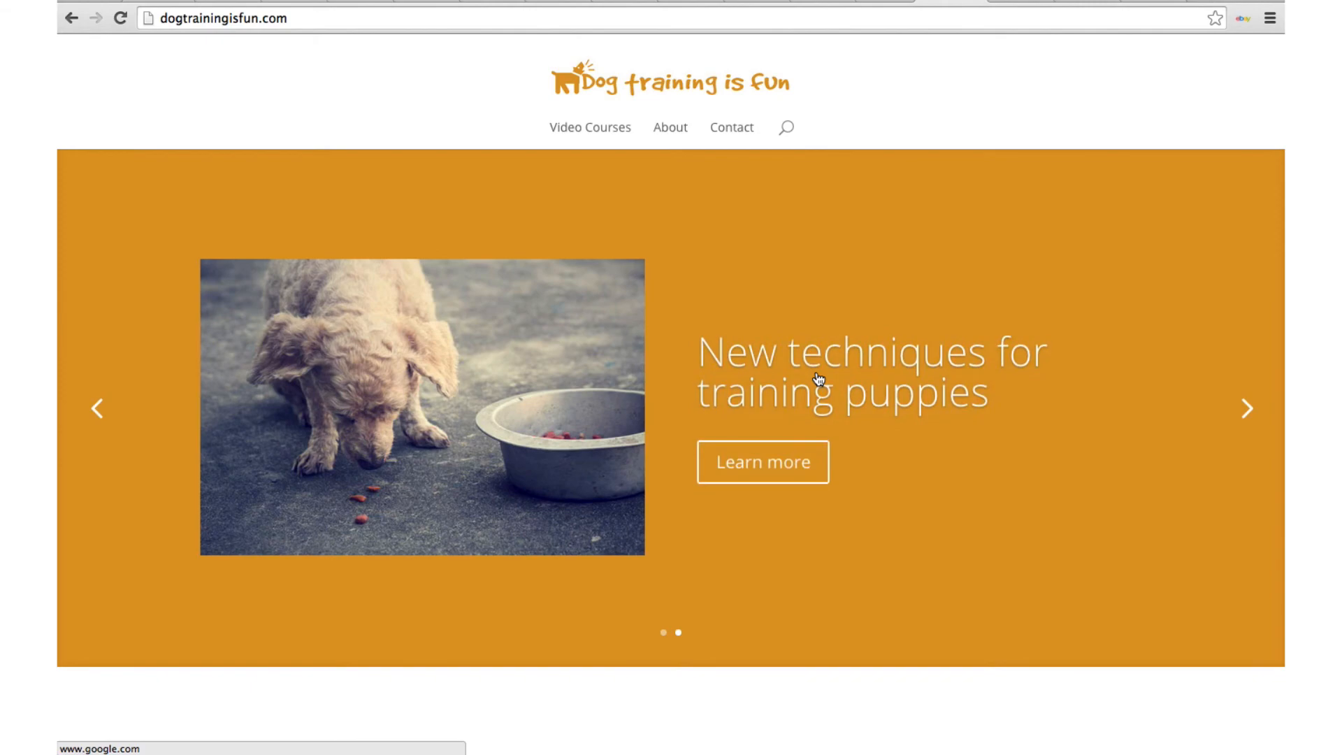
pyautogui.scroll(-10, 816, 378)
pyautogui.scroll(-20, 817, 376)
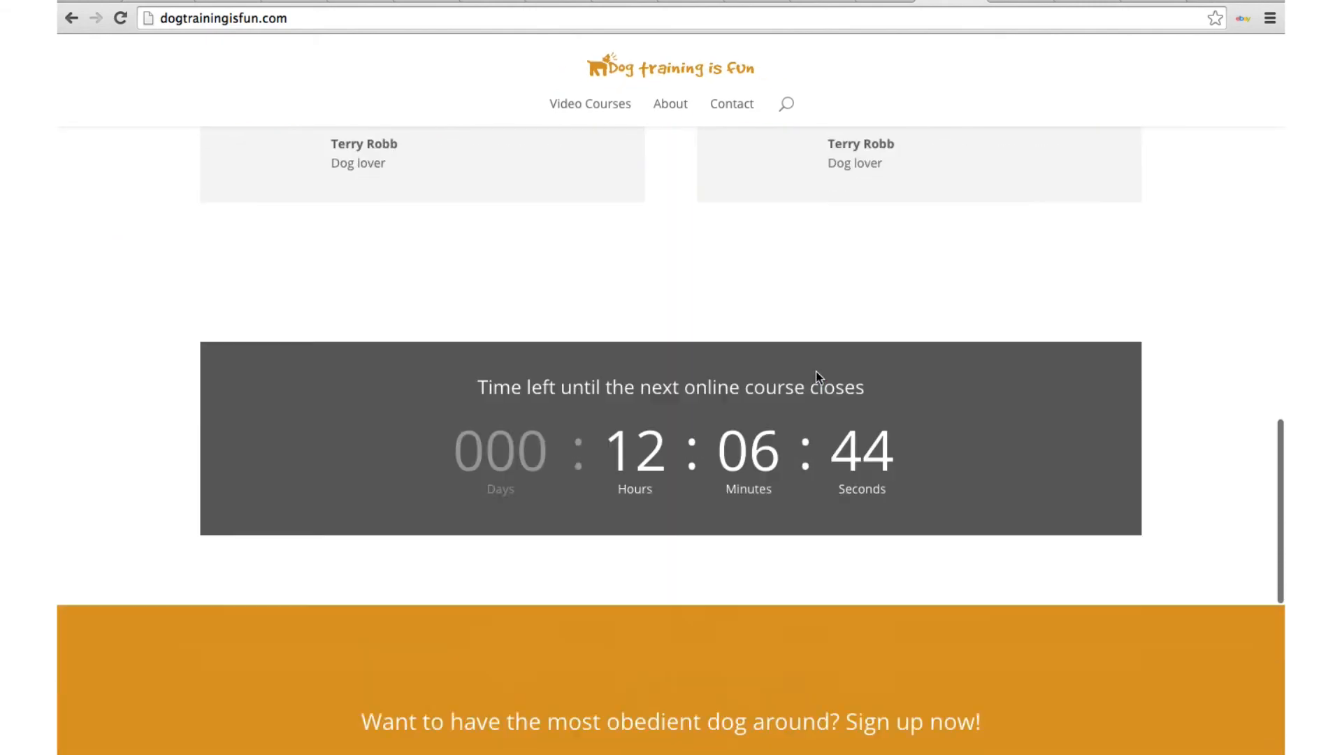
pyautogui.scroll(17, 816, 376)
pyautogui.scroll(10, 817, 374)
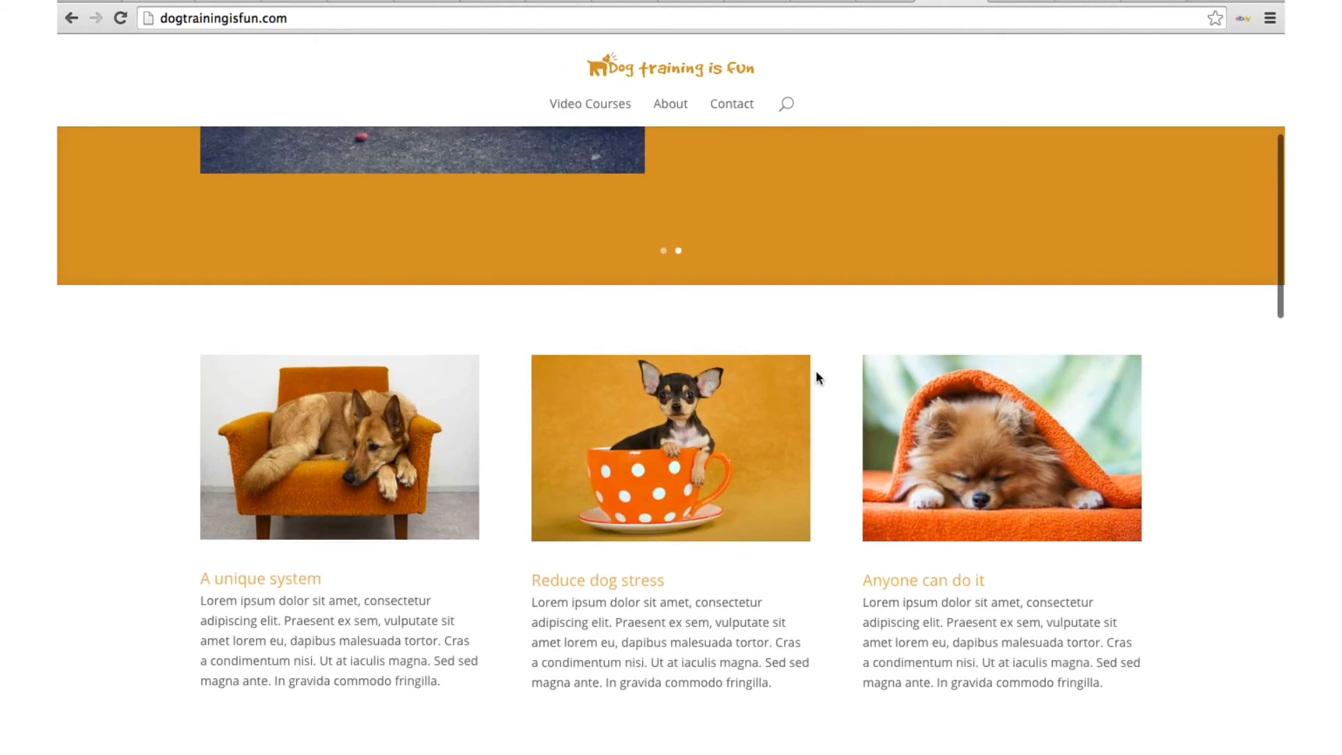